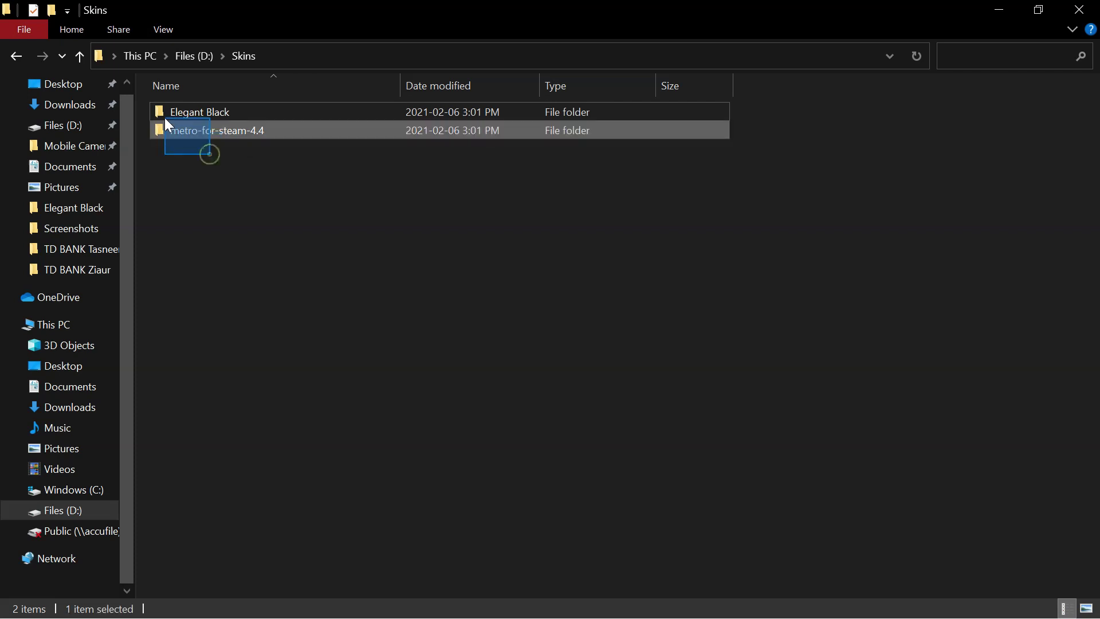
Copy the Elegant Black and metro-for-steam-4.4 folders and go to C:\Program Files (x86)\Steam\skins
right_click(167, 109)
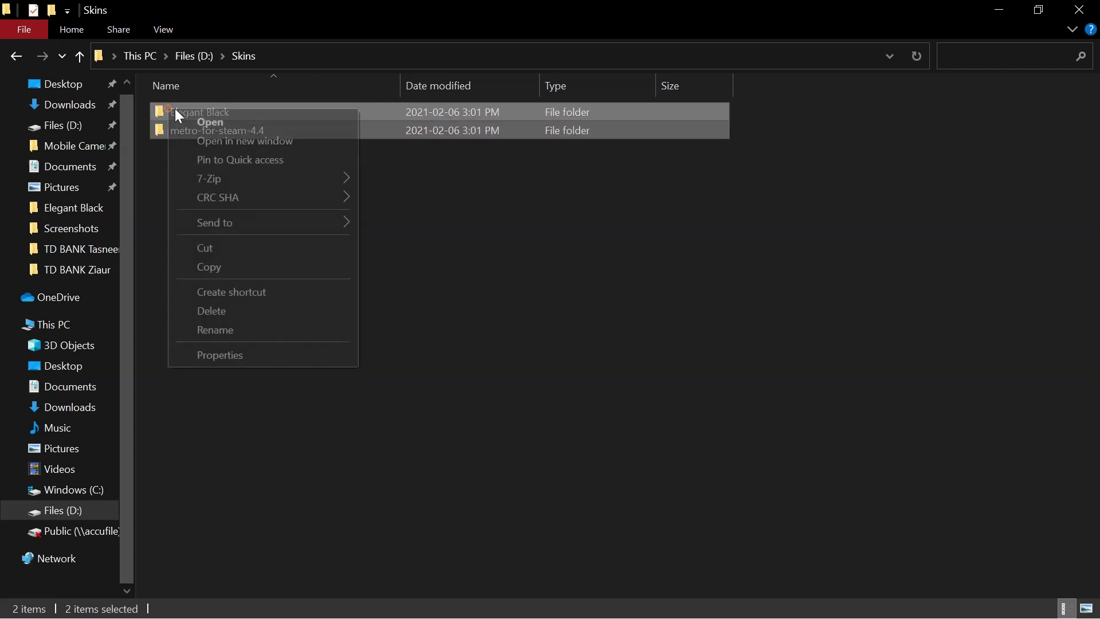
click(228, 269)
click(133, 57)
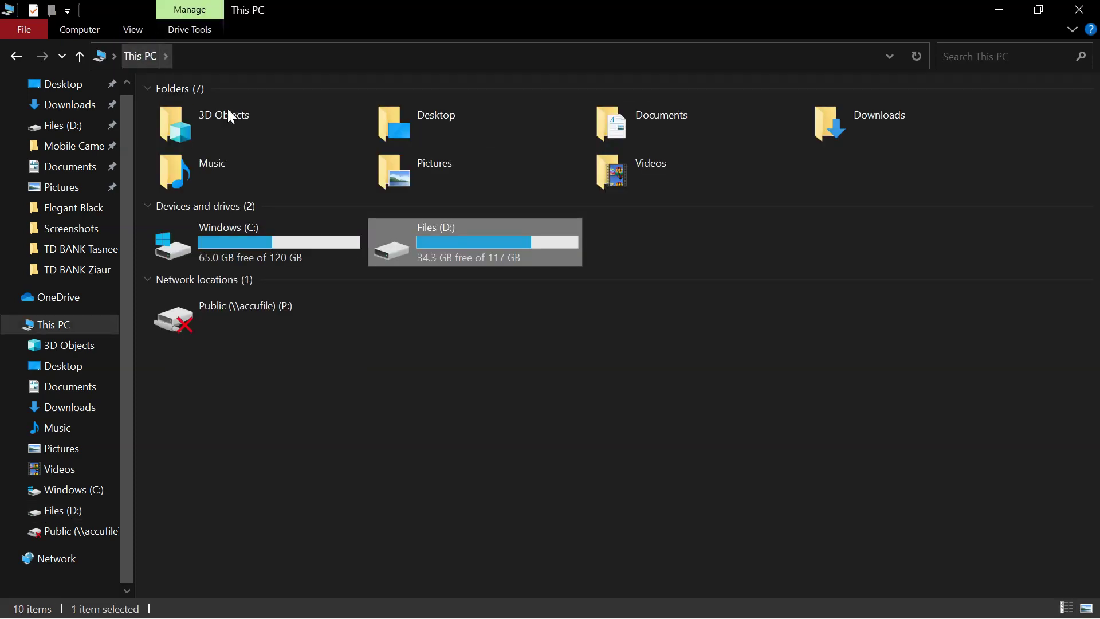
double_click(238, 232)
double_click(225, 207)
double_click(192, 351)
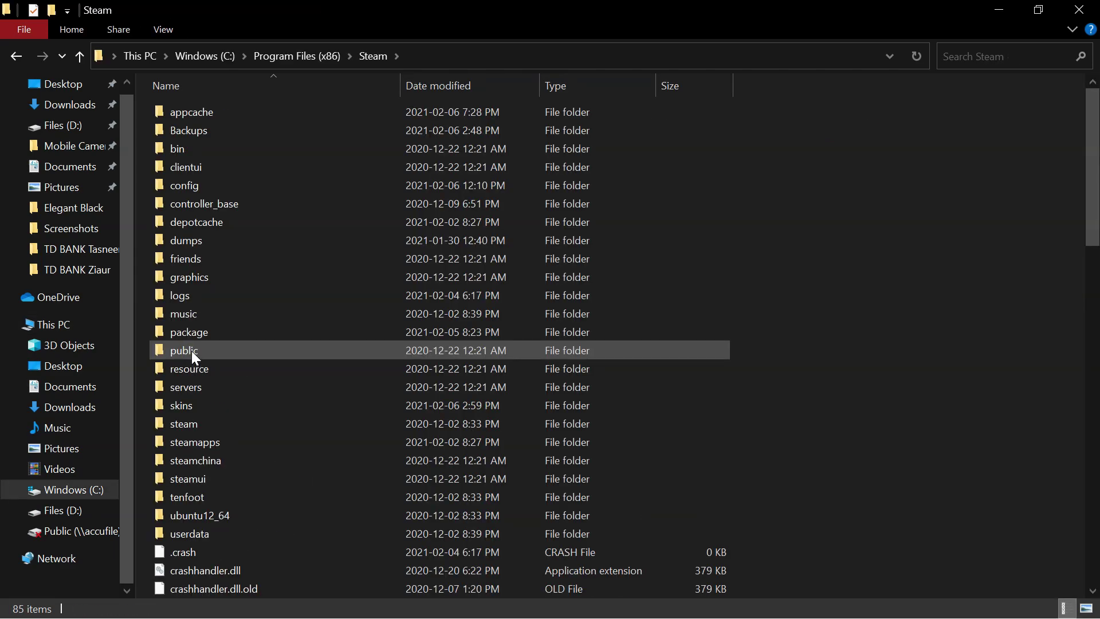
double_click(172, 404)
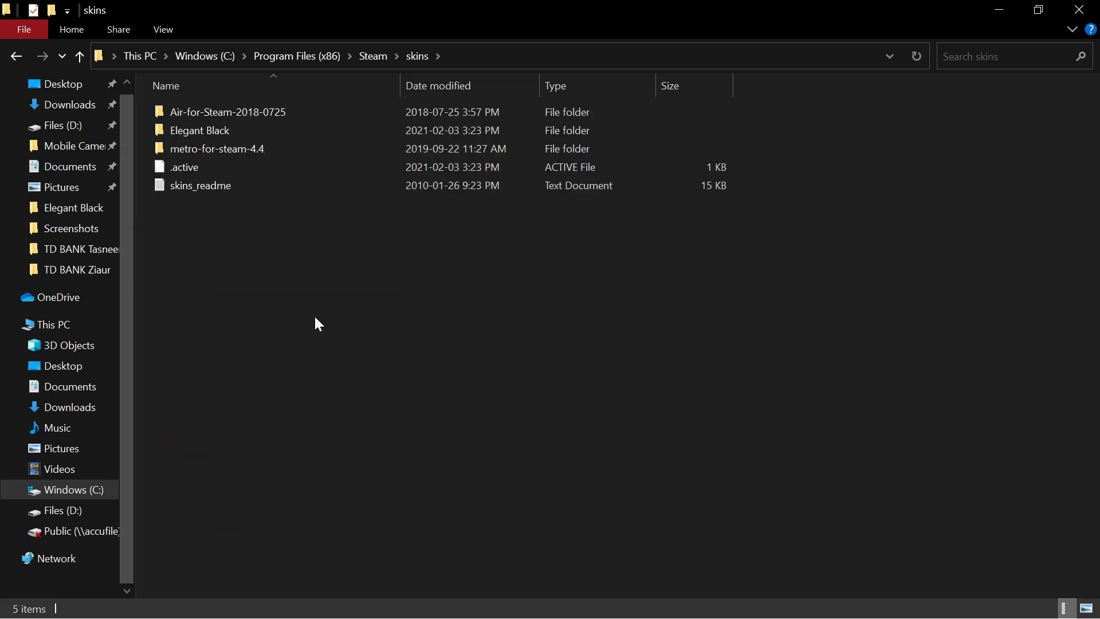
Paste the copied skin folders into the Steam skins folder, replacing the files with the same names
right_click(337, 303)
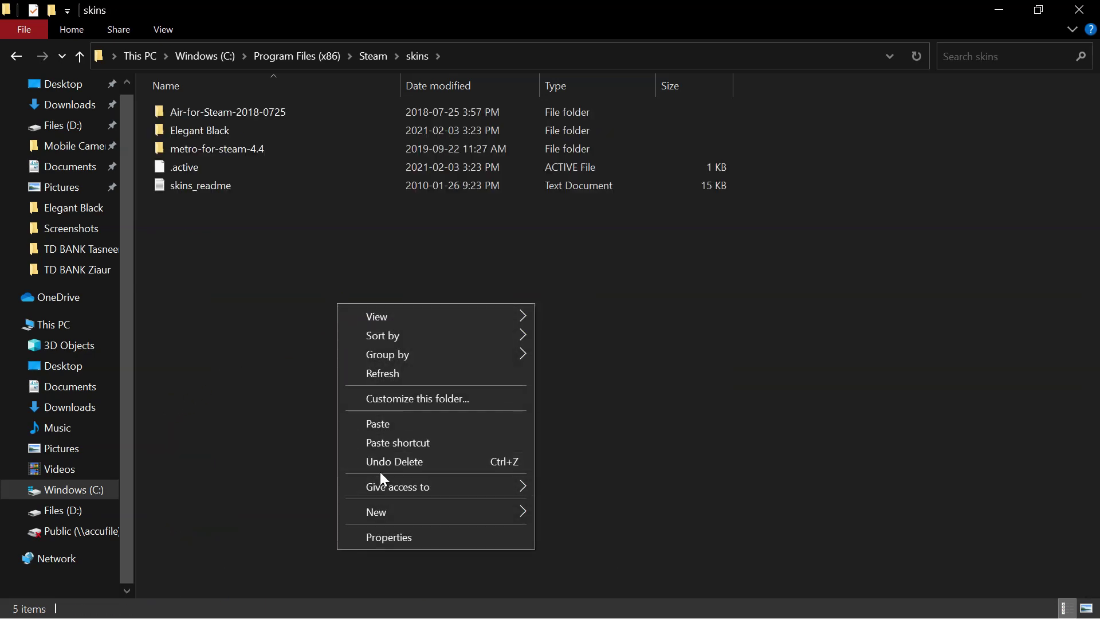
click(384, 425)
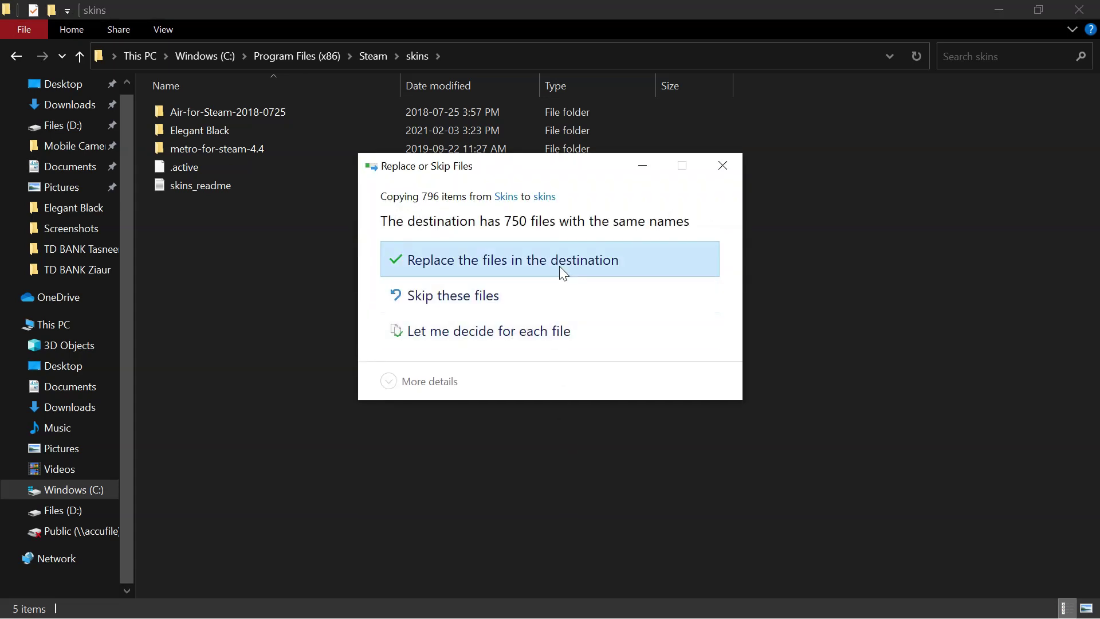
click(466, 261)
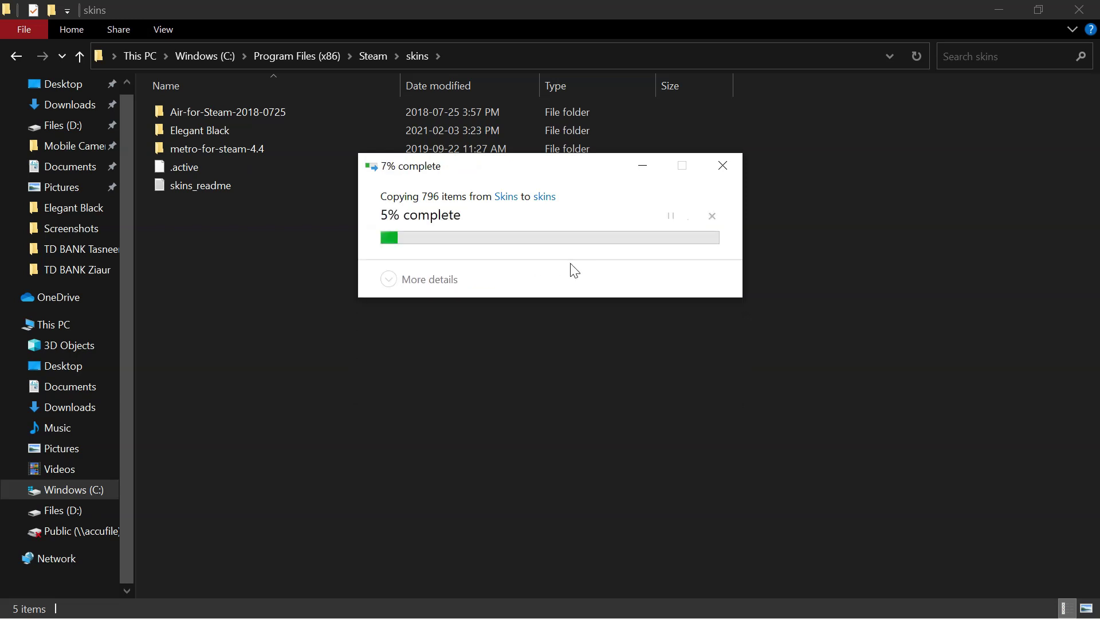
click(669, 272)
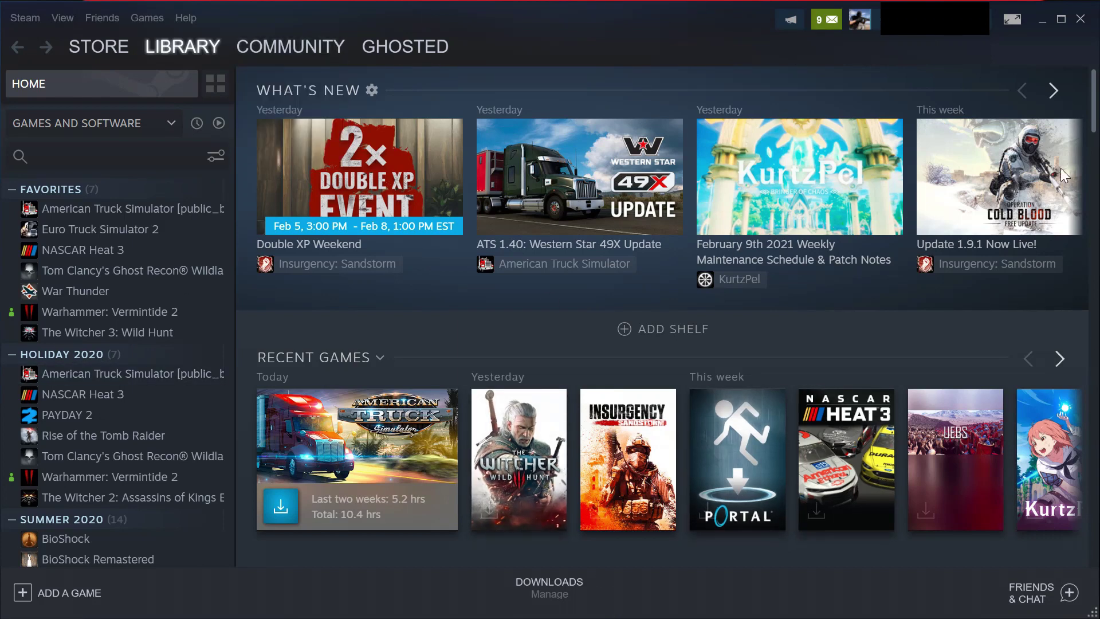
Switch to Steam, set its interface skin to metro-for-steam-4.4, and restart the client
click(16, 19)
click(46, 123)
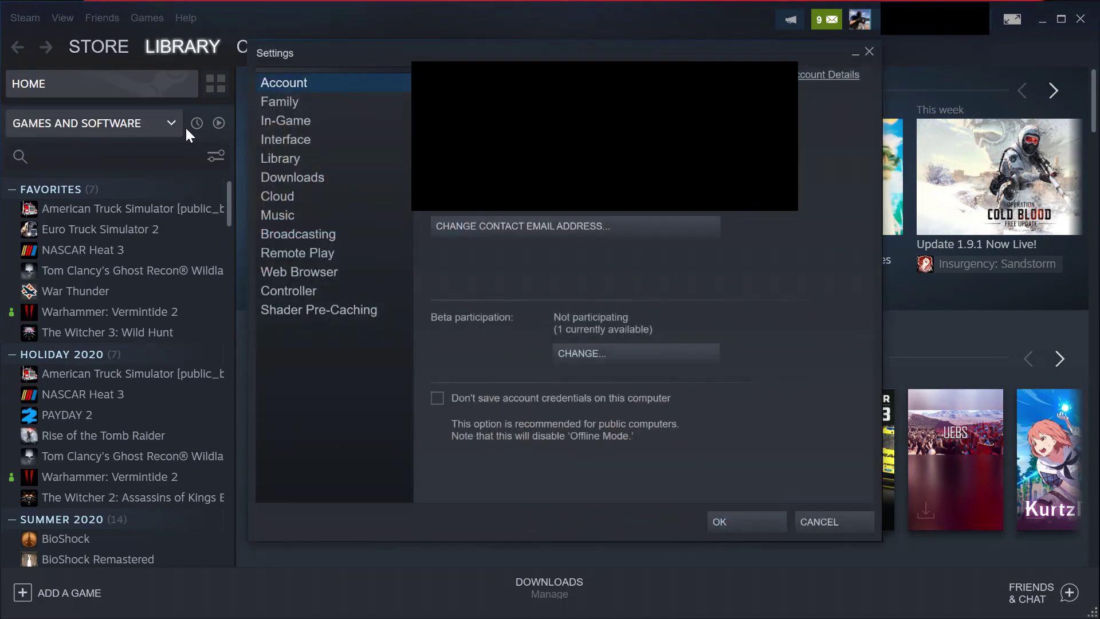
click(280, 143)
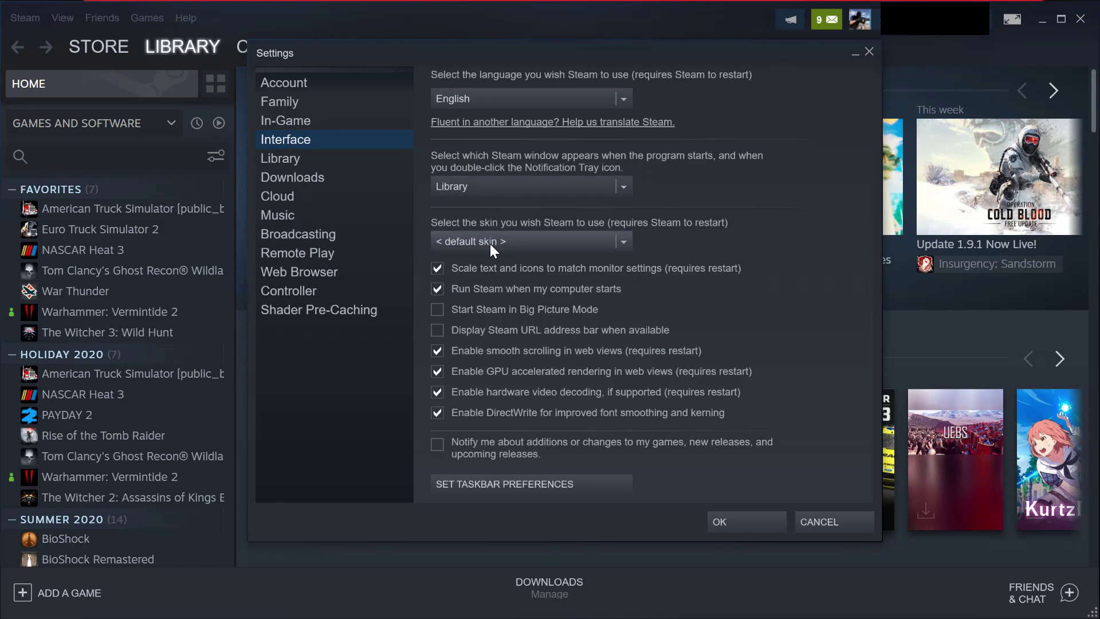
click(609, 241)
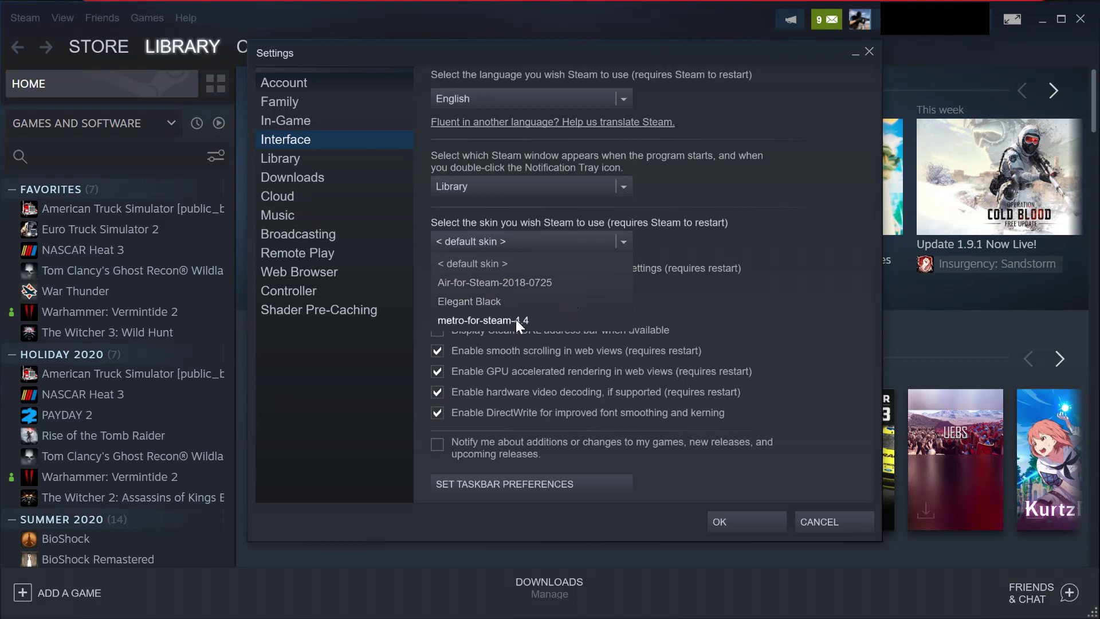
click(463, 321)
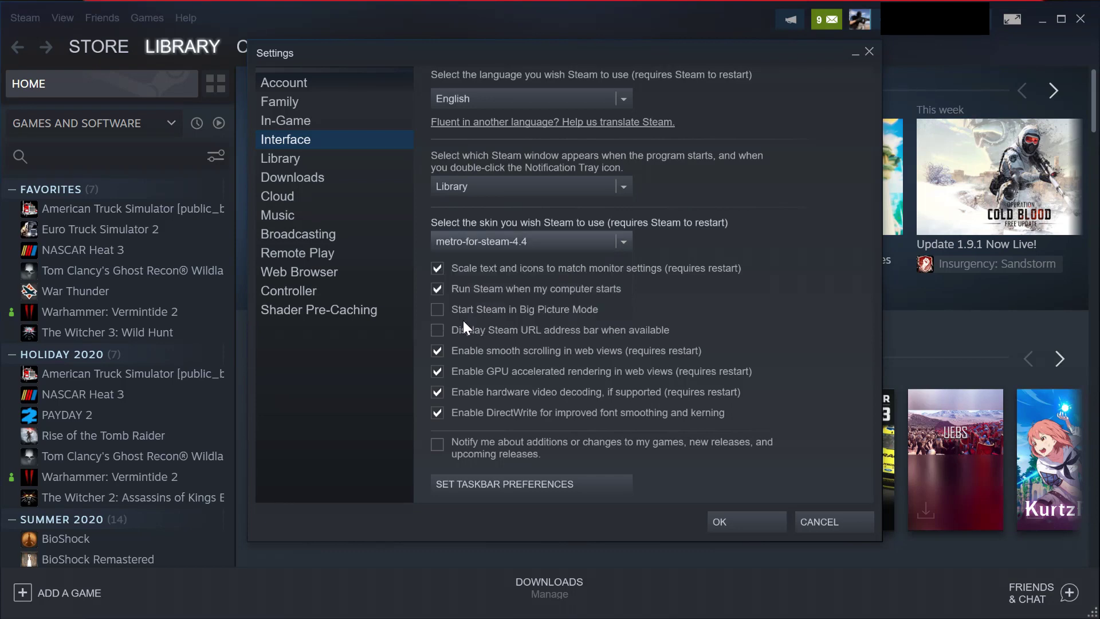
click(726, 519)
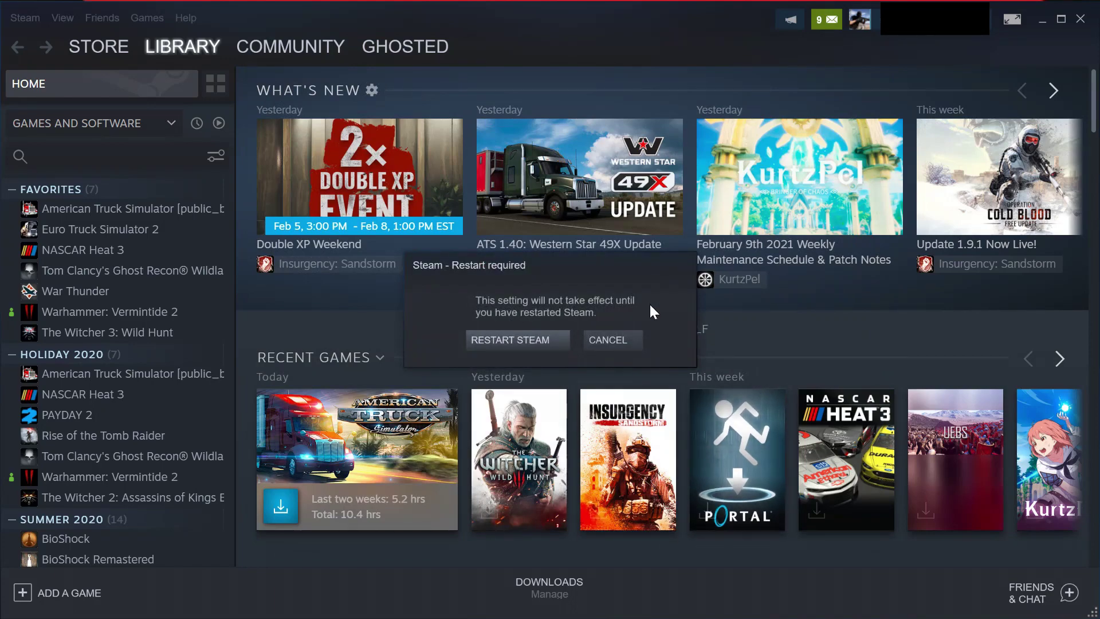
click(514, 339)
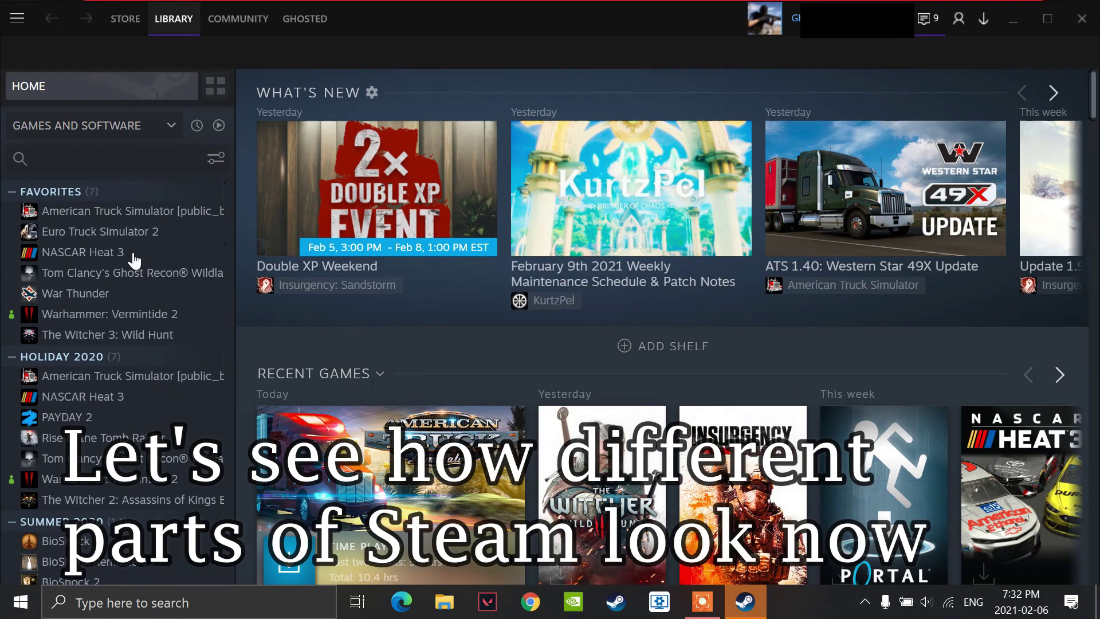
Look over the Store, Library, Community and profile submenus, and view and close the friends list
mouse_move(140, 31)
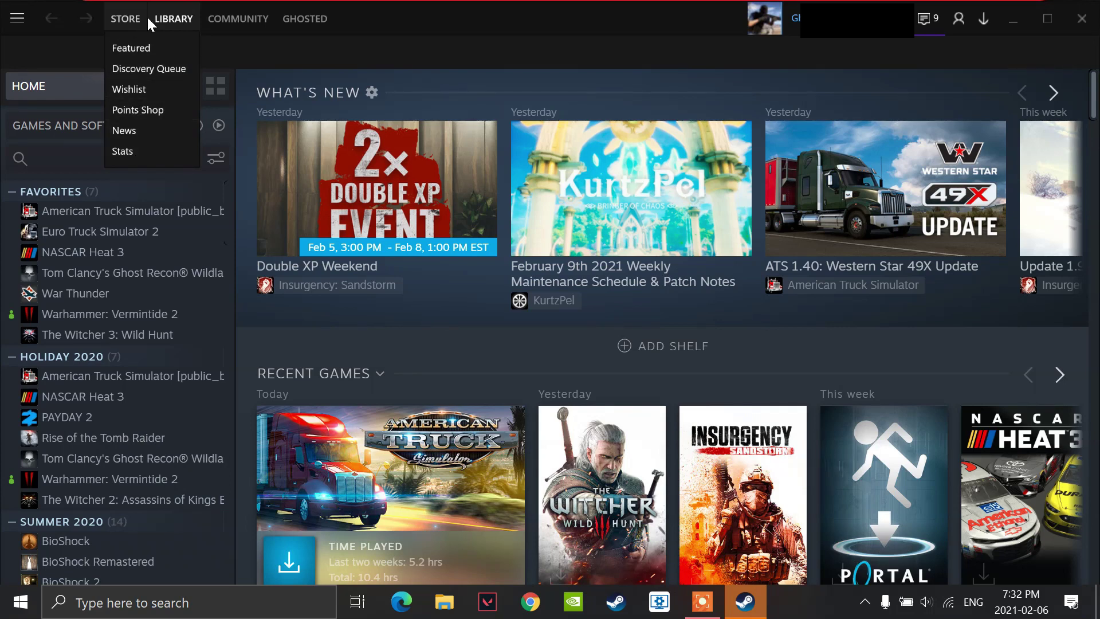
mouse_move(181, 26)
mouse_move(229, 22)
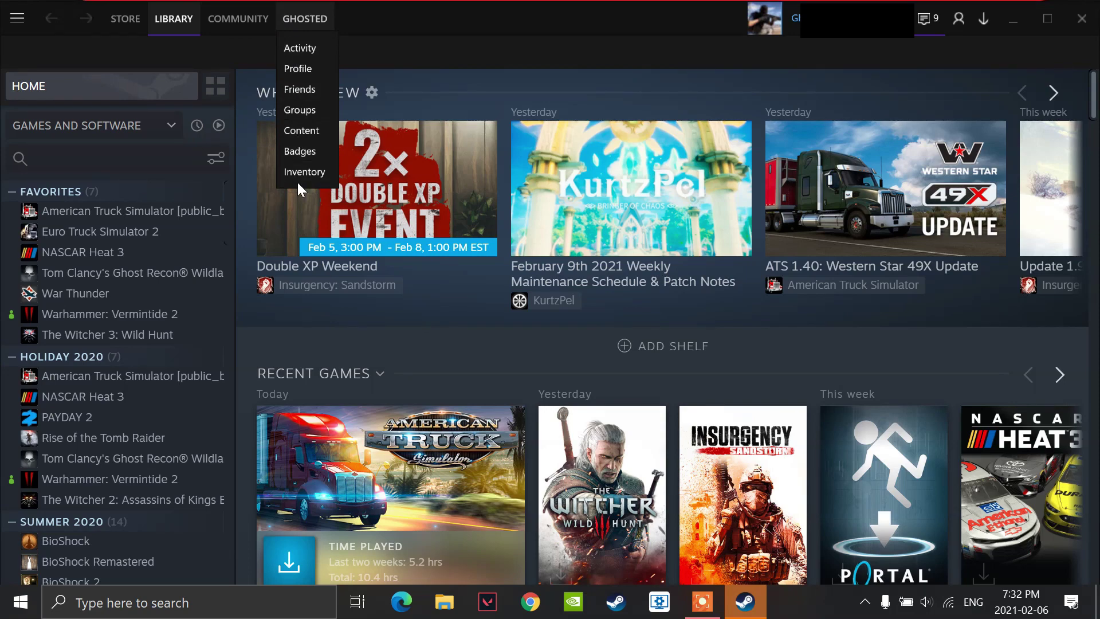
click(927, 20)
click(925, 20)
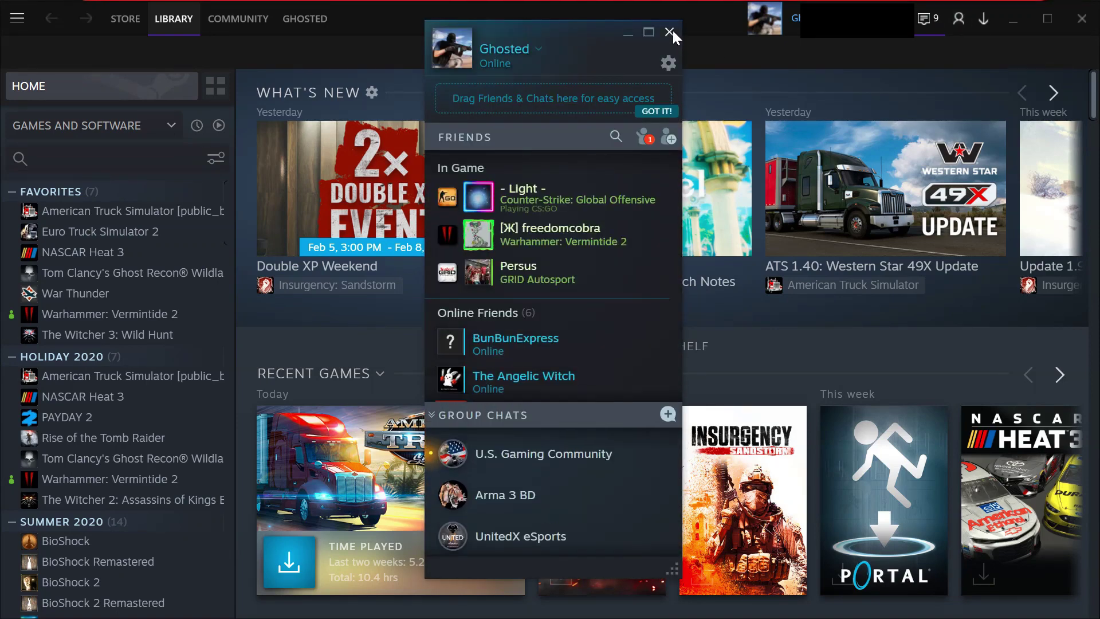
click(672, 30)
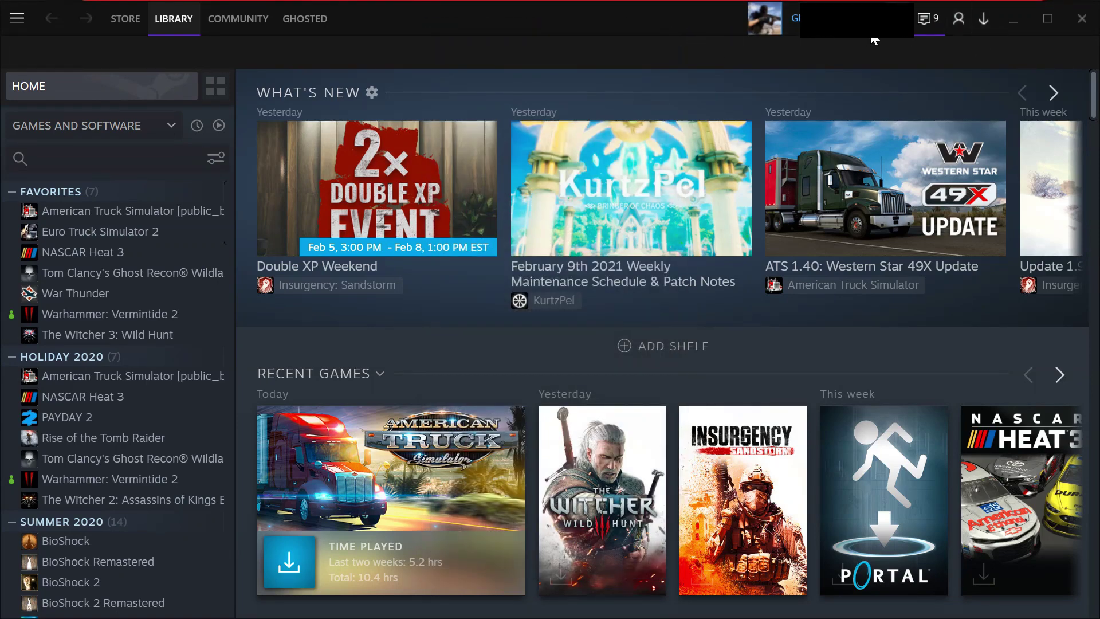
Look through the skinned main menu and view the library's Downloads page
click(16, 18)
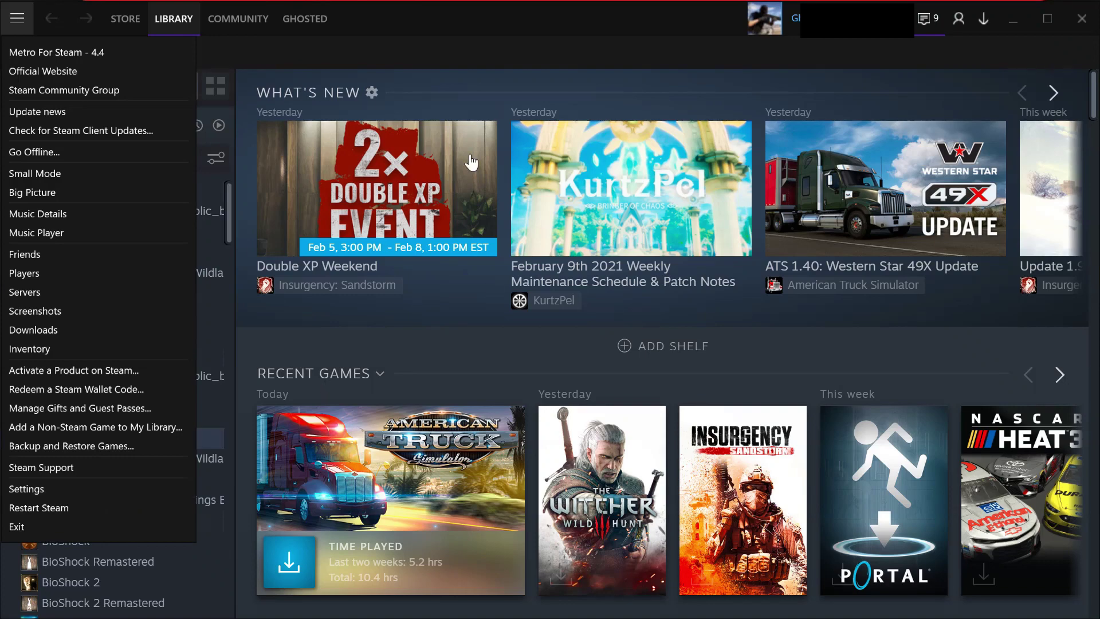
mouse_move(224, 22)
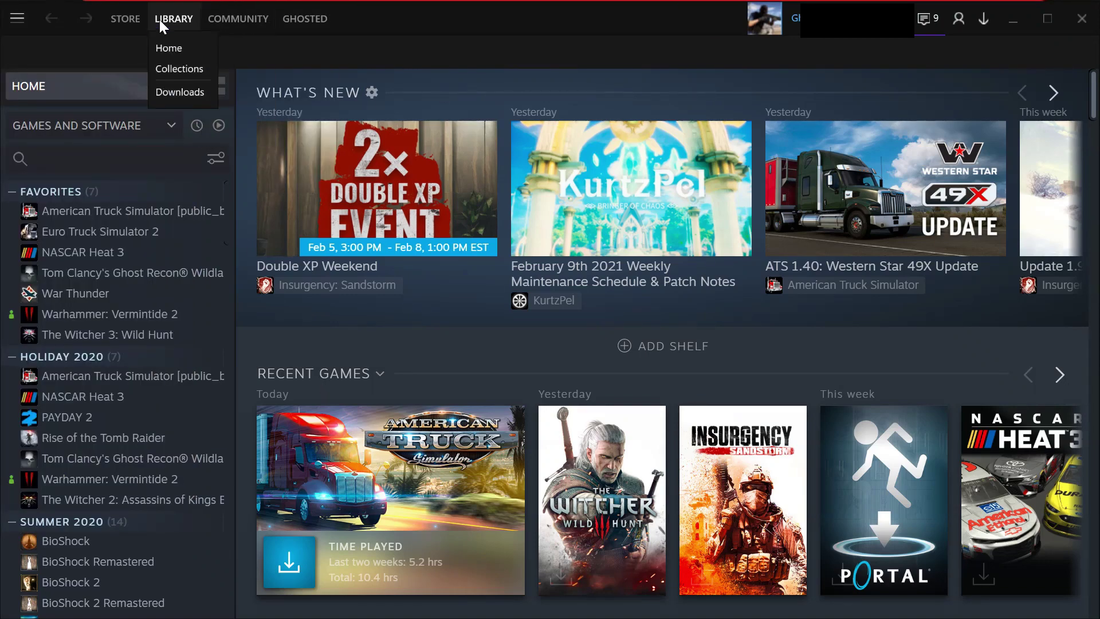
click(164, 86)
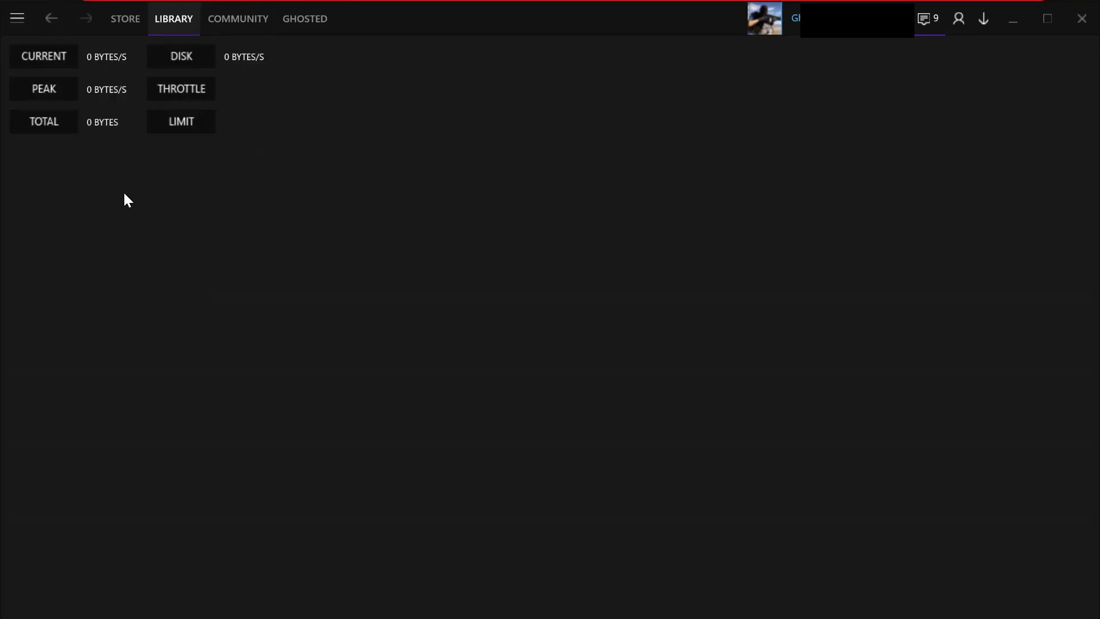
Start installing American Truck Simulator from the library under C:\Program Files (x86)\Steam
click(155, 32)
click(320, 373)
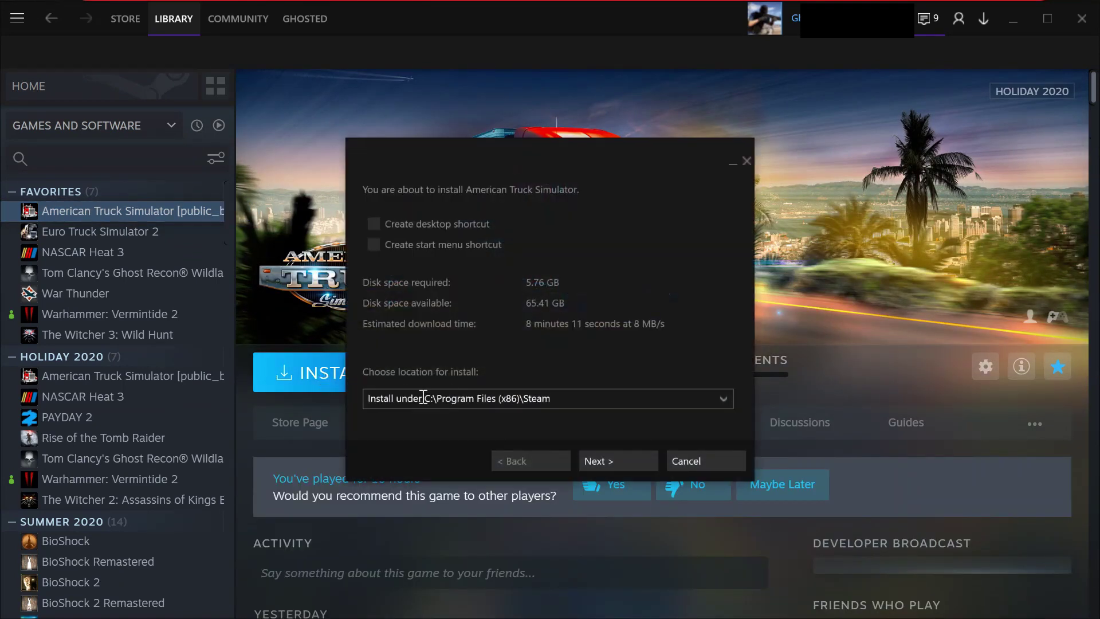
click(636, 462)
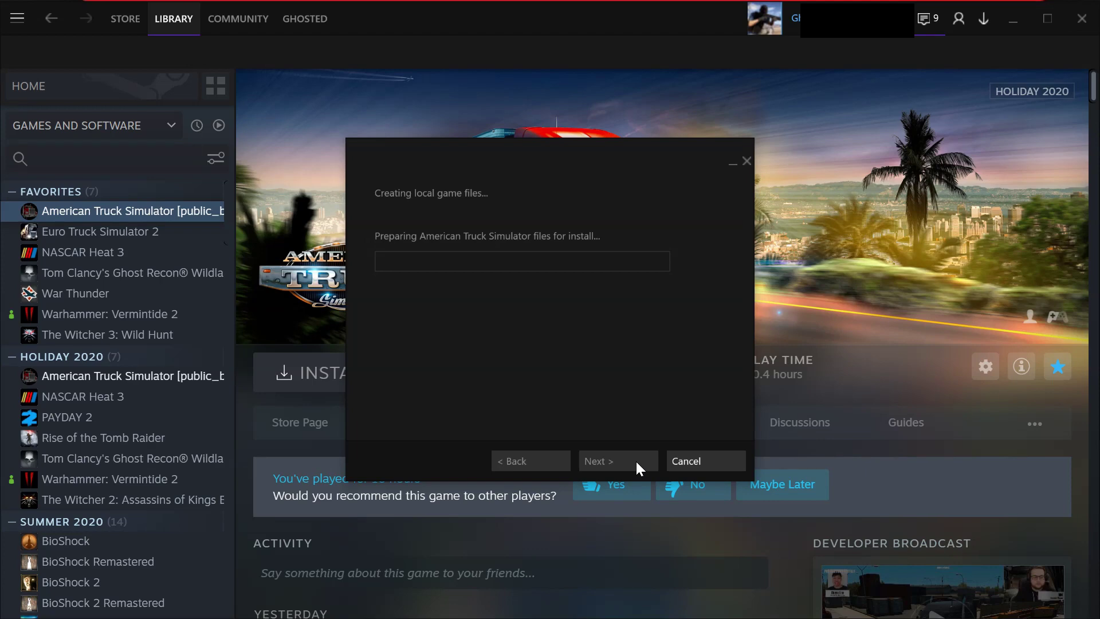
click(691, 463)
Stop the American Truck Simulator download from the Downloads page
mouse_move(182, 16)
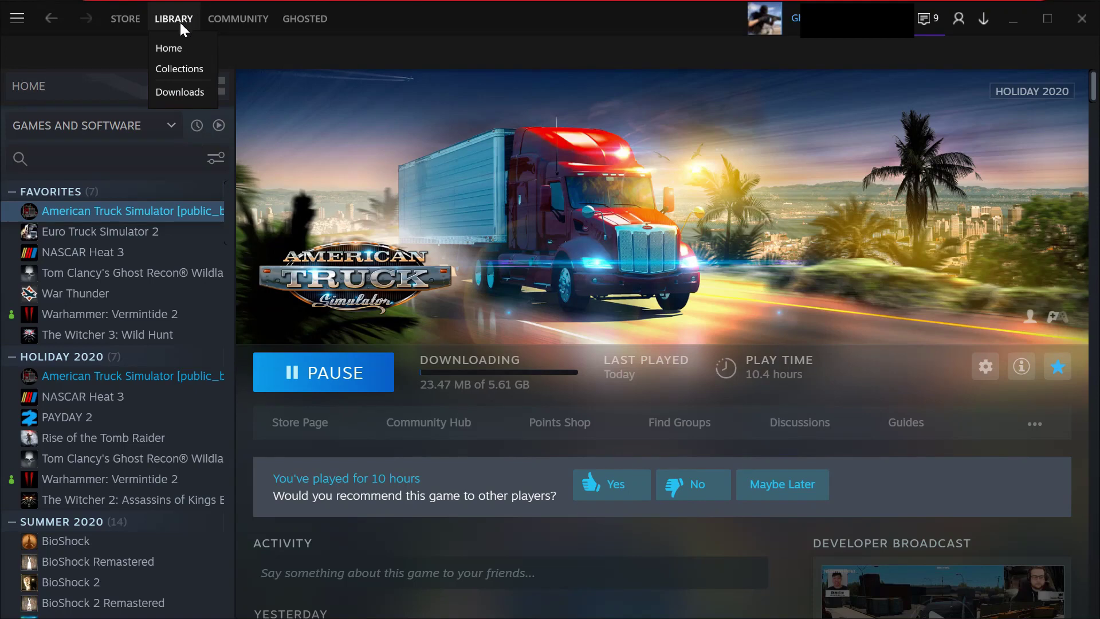
click(174, 93)
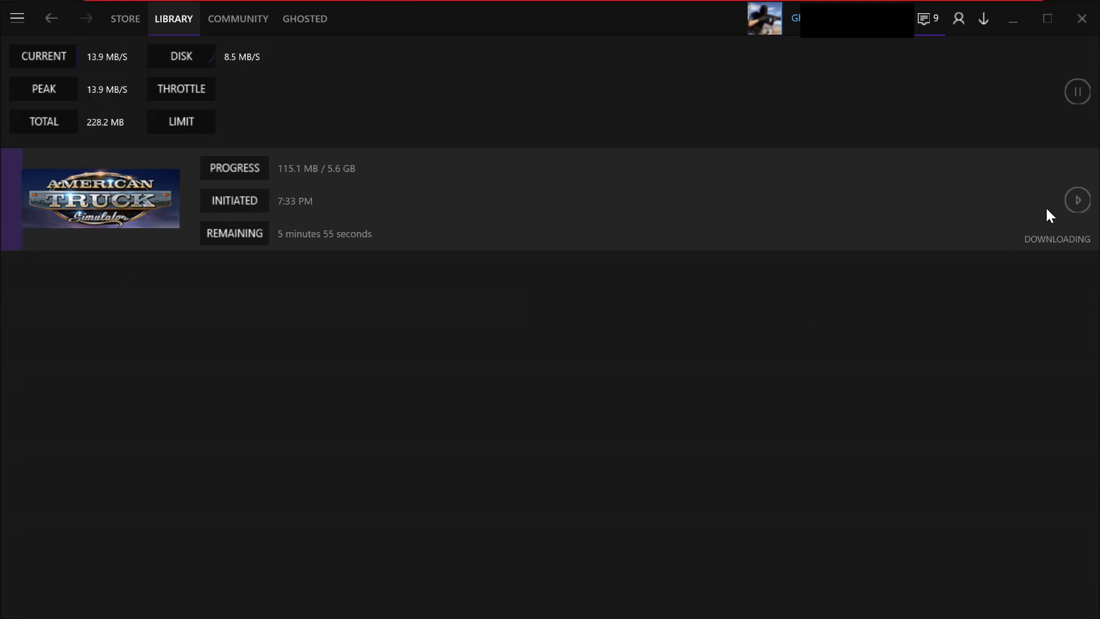
click(1078, 200)
View the skinned Music Player, moving its window slightly, and close it
mouse_move(143, 22)
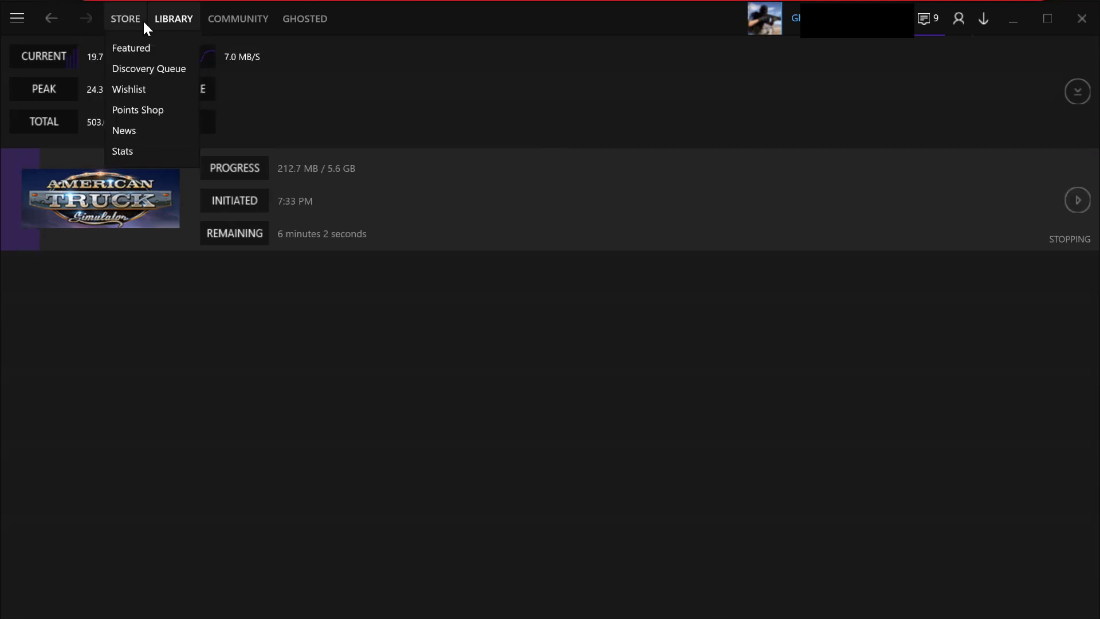
click(18, 21)
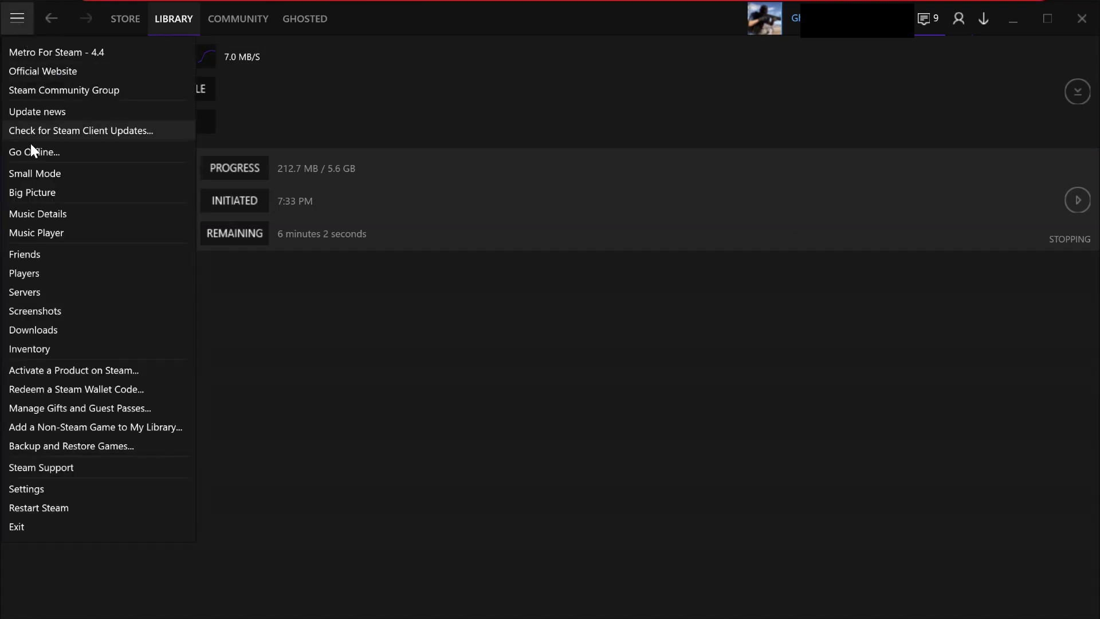
click(39, 233)
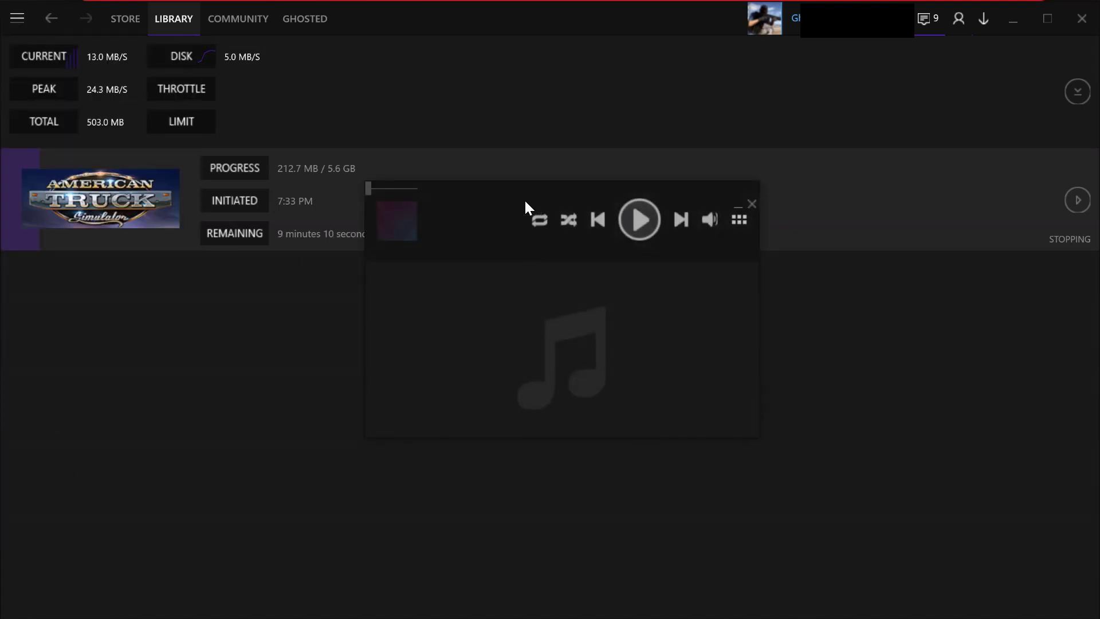
drag(525, 205, 477, 158)
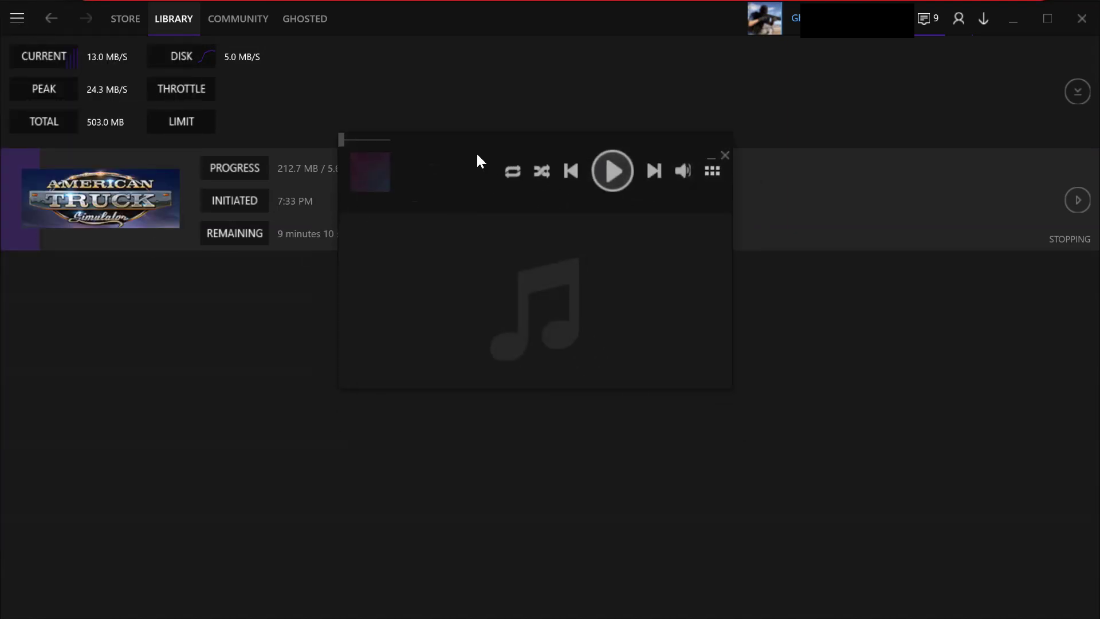
click(722, 146)
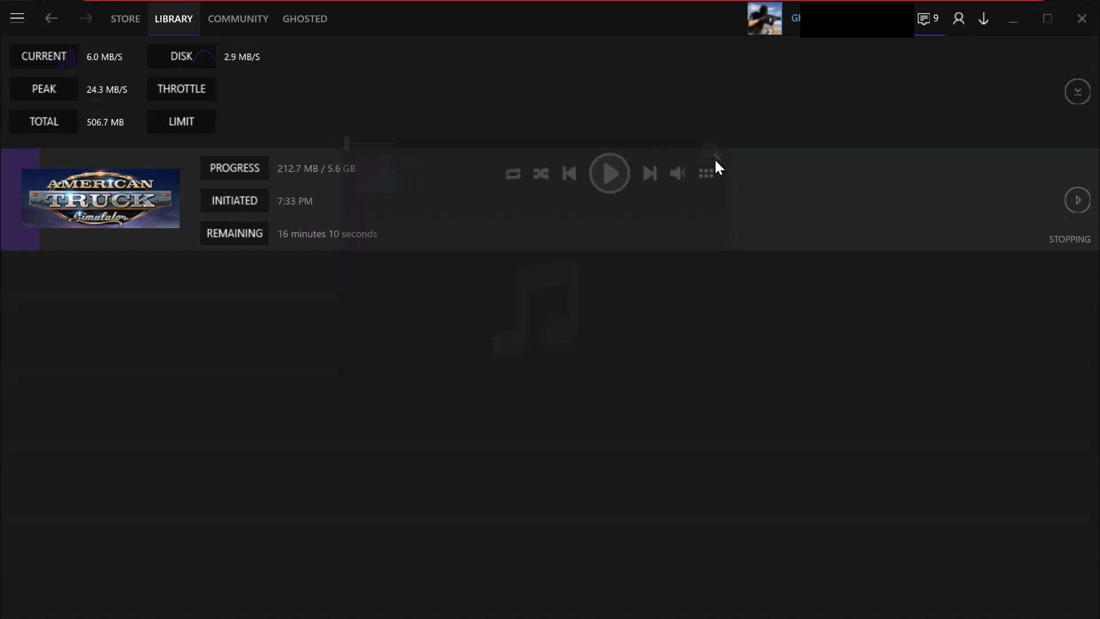
View the Screenshots manager and close it
click(15, 22)
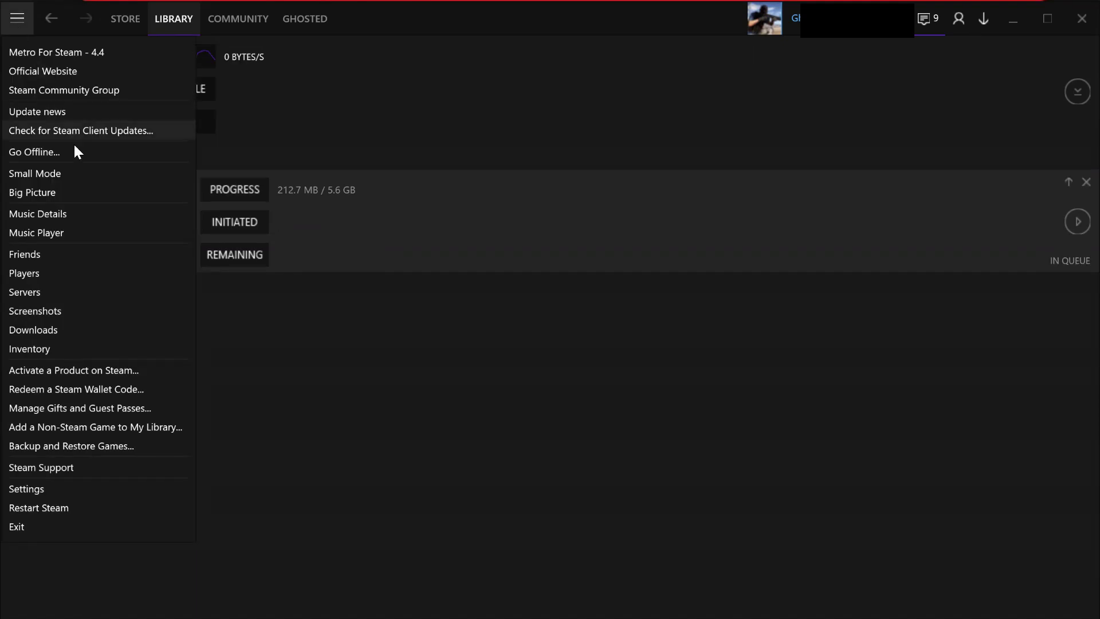
click(70, 314)
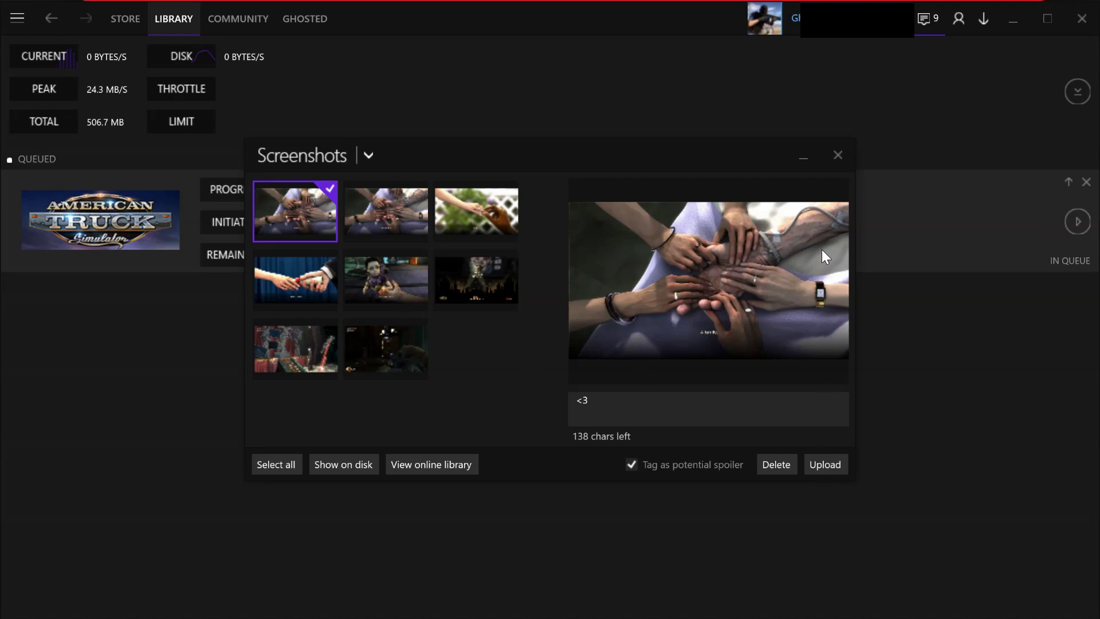
click(837, 155)
Walk through the product activation wizard, accepting the agreement, as far as the product code page, and cancel it
click(17, 18)
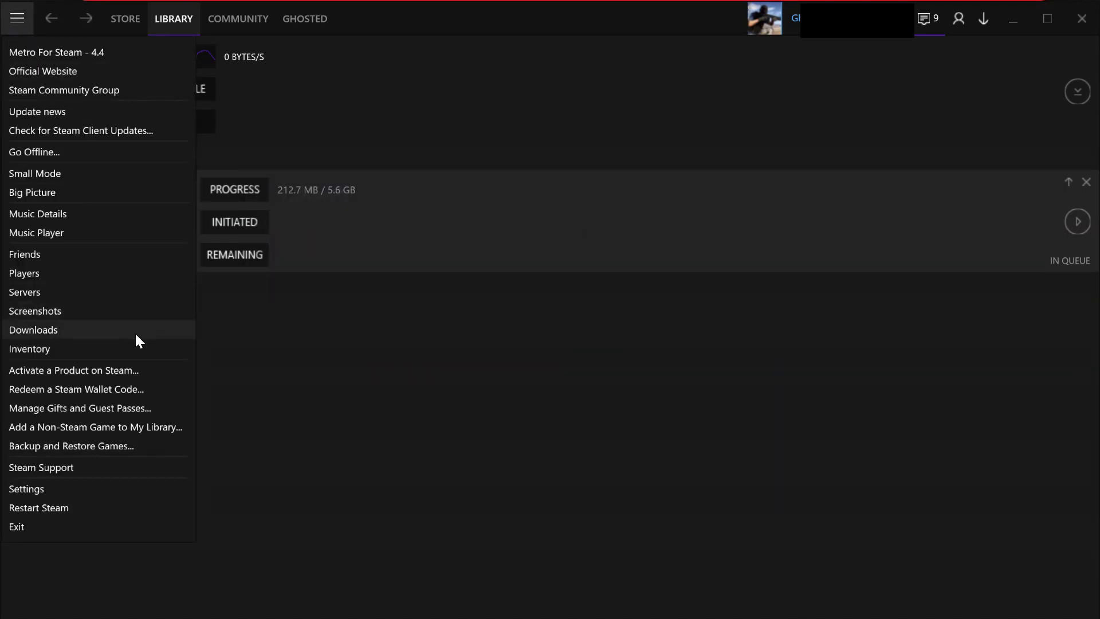
click(111, 373)
click(618, 461)
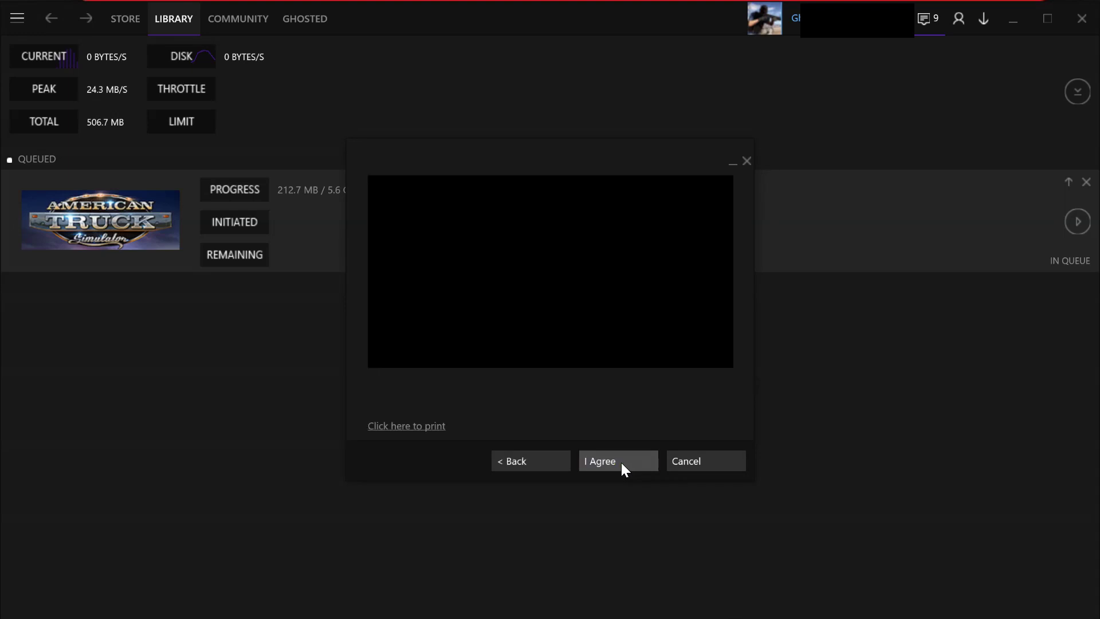
click(592, 463)
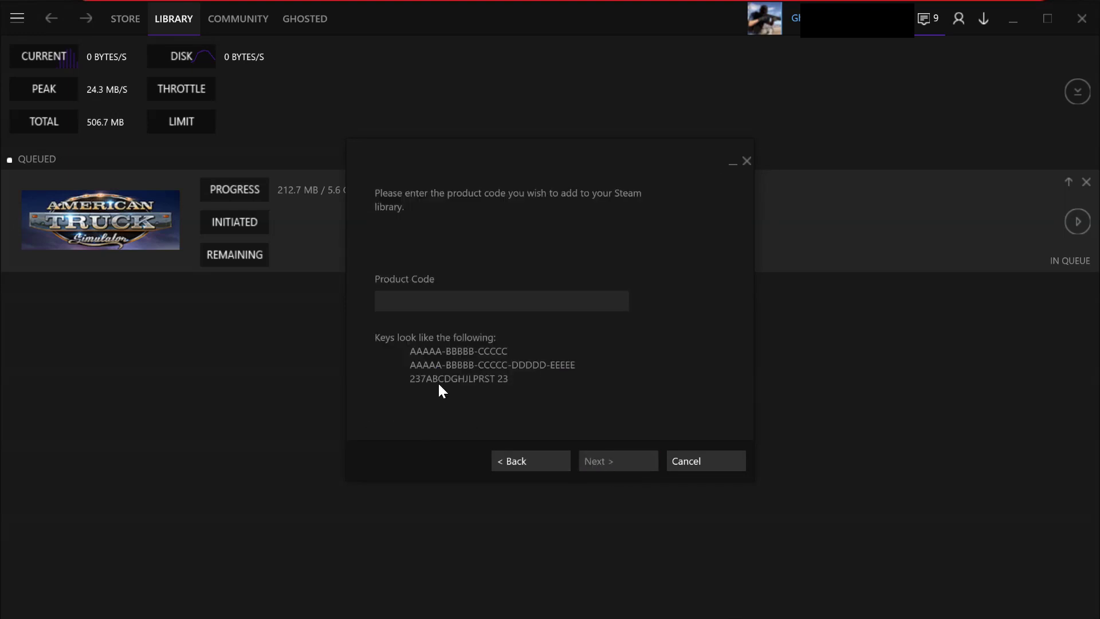
click(691, 464)
View the dialog for adding a non-Steam game to the library and cancel it
click(22, 26)
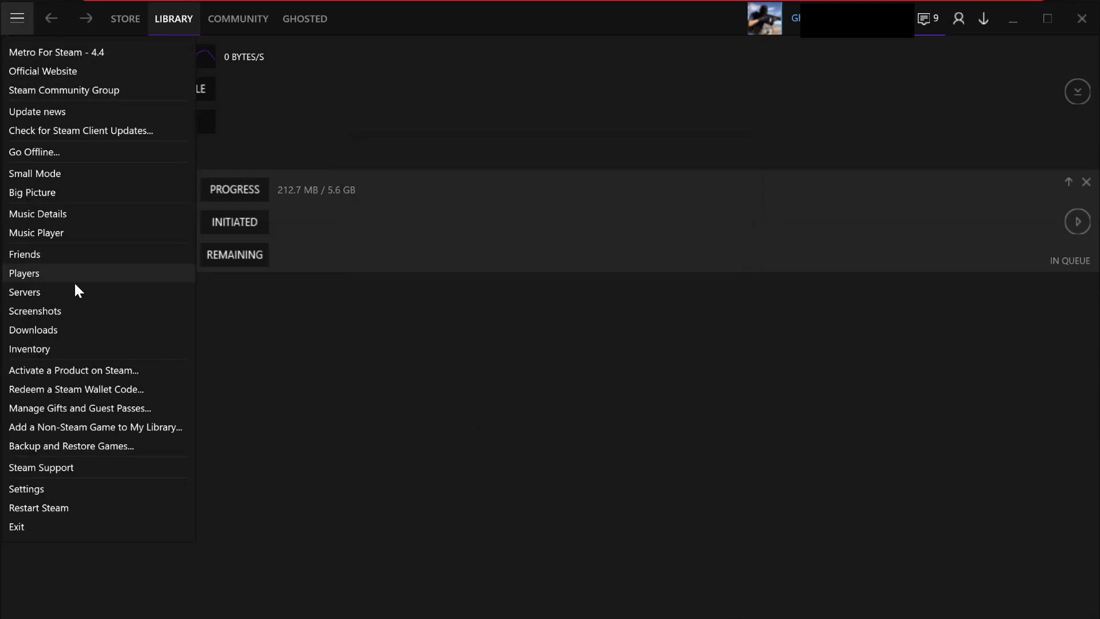
click(102, 428)
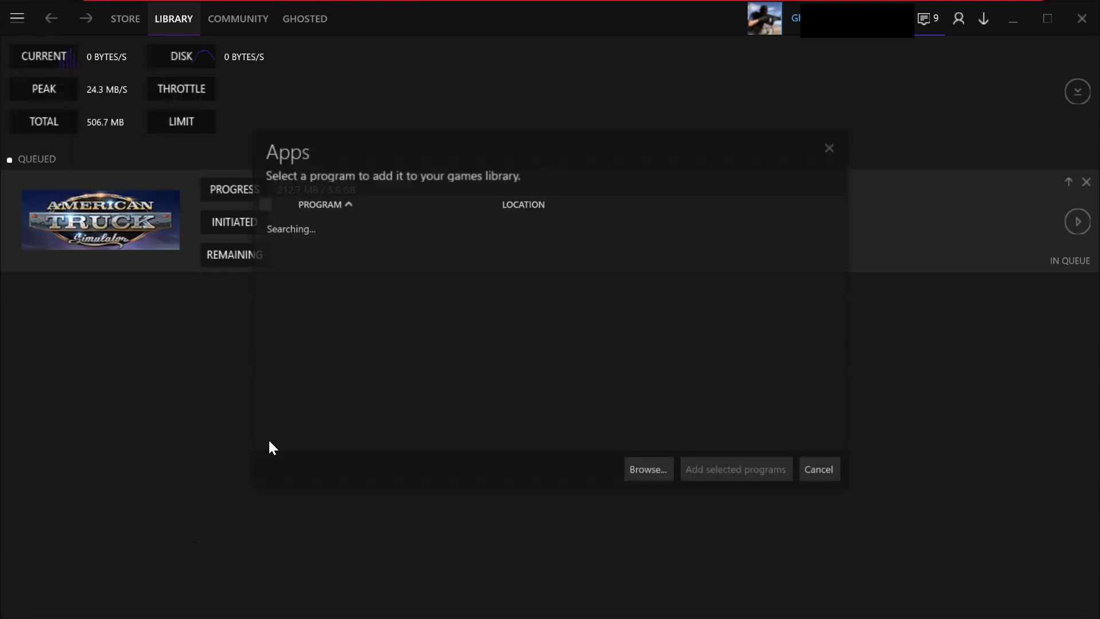
click(821, 471)
View the Backup and Restore Games dialog and cancel it
click(15, 25)
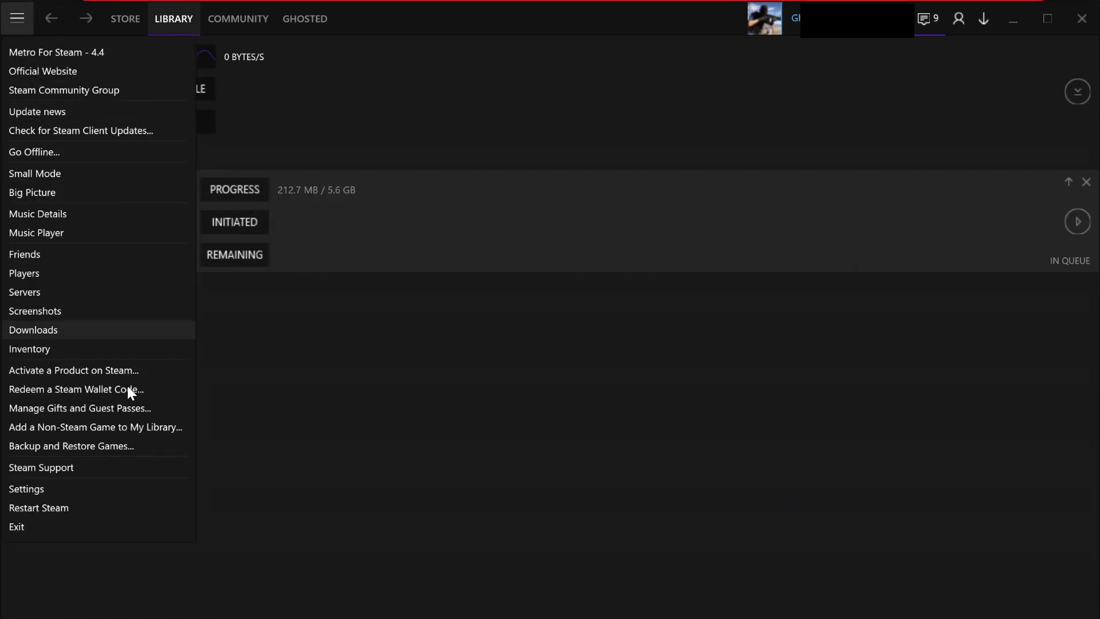
click(90, 452)
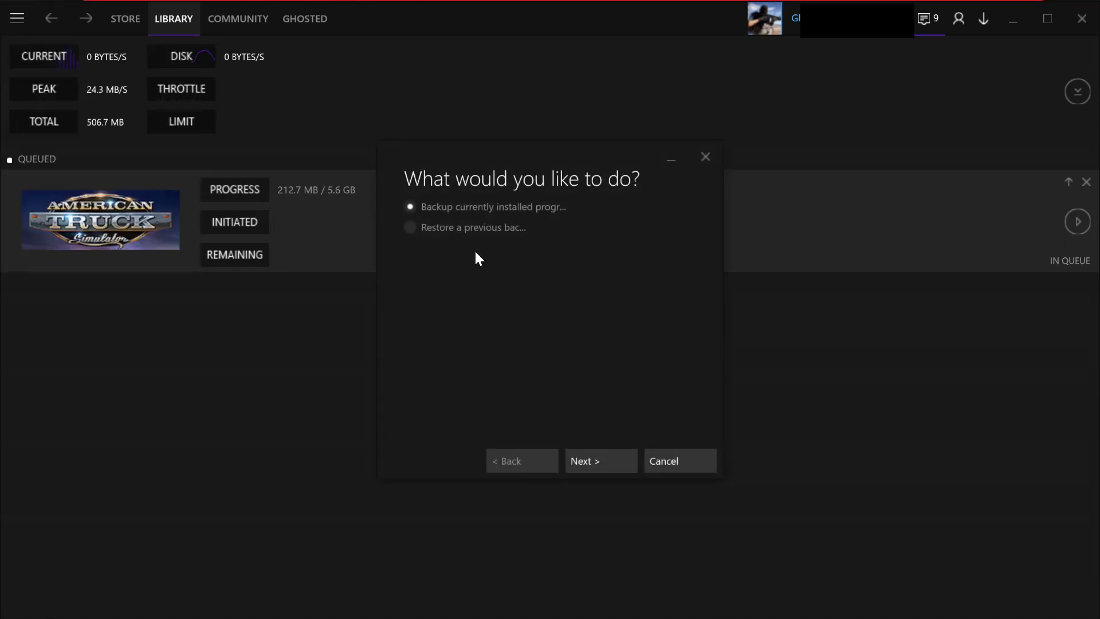
click(680, 462)
Open Settings, move its window up, and look through the Interface, Library, Cloud, Music, Downloads, Web Browser and Shader Pre-Caching pages
click(15, 18)
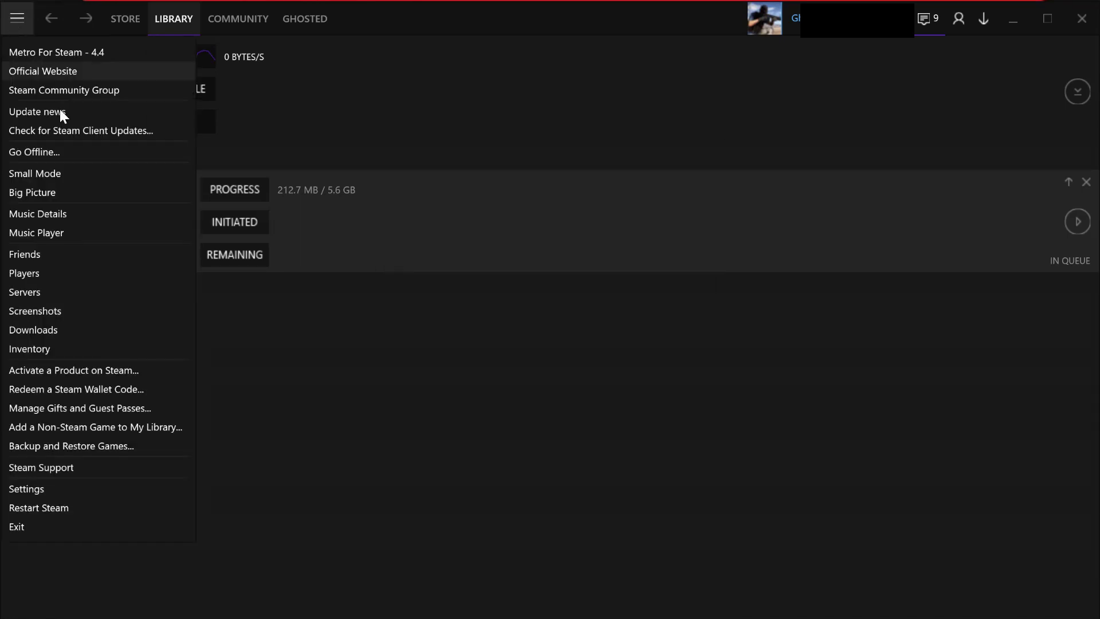
click(50, 491)
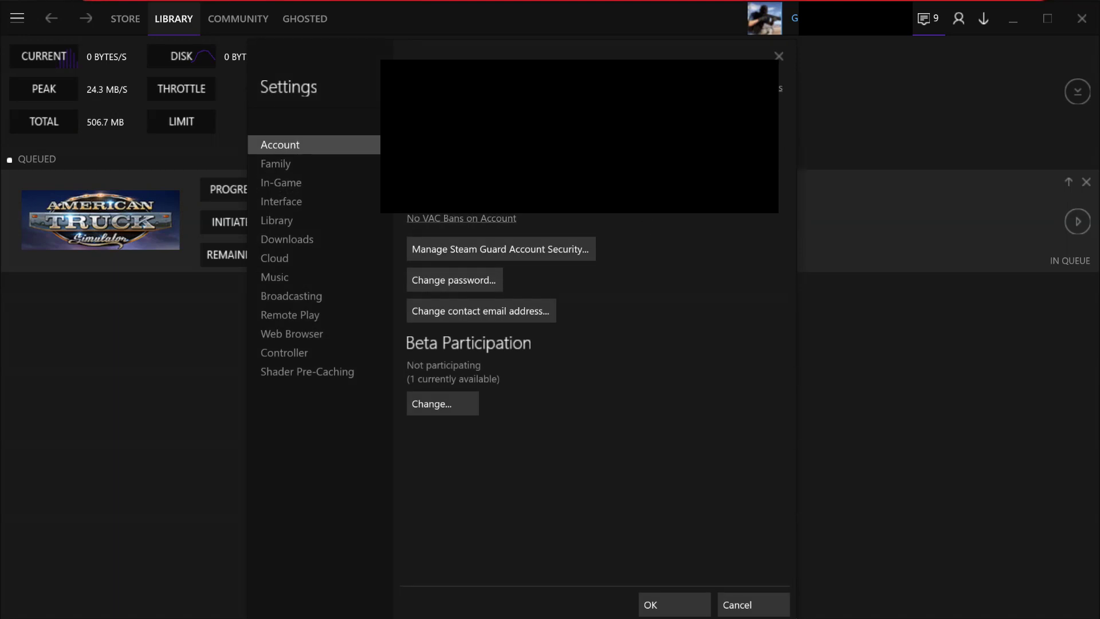
drag(593, 55, 577, 19)
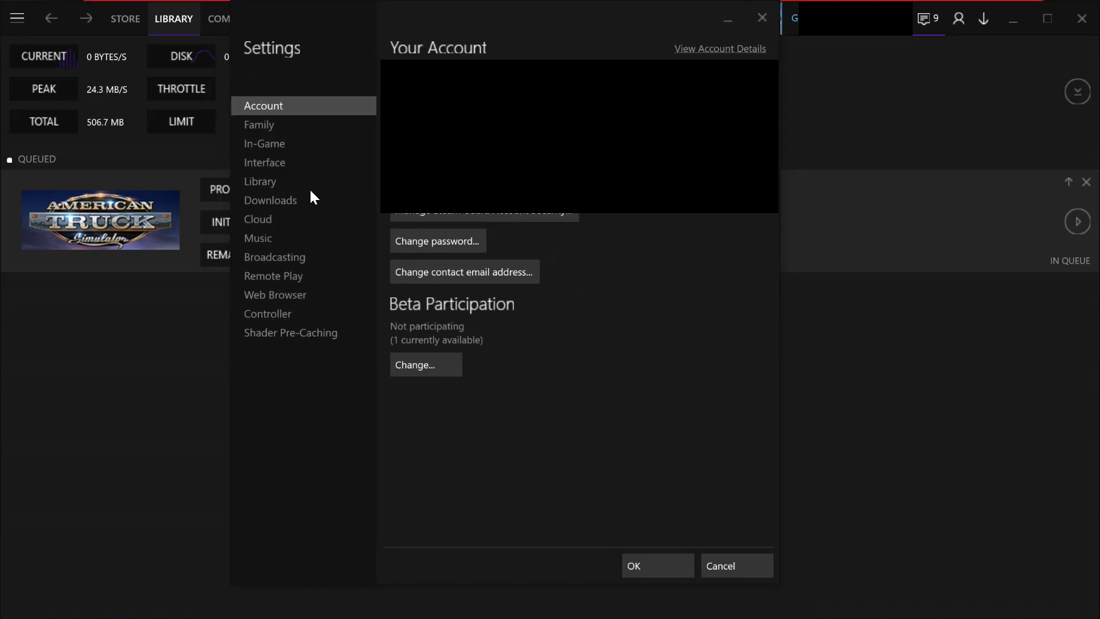
click(275, 163)
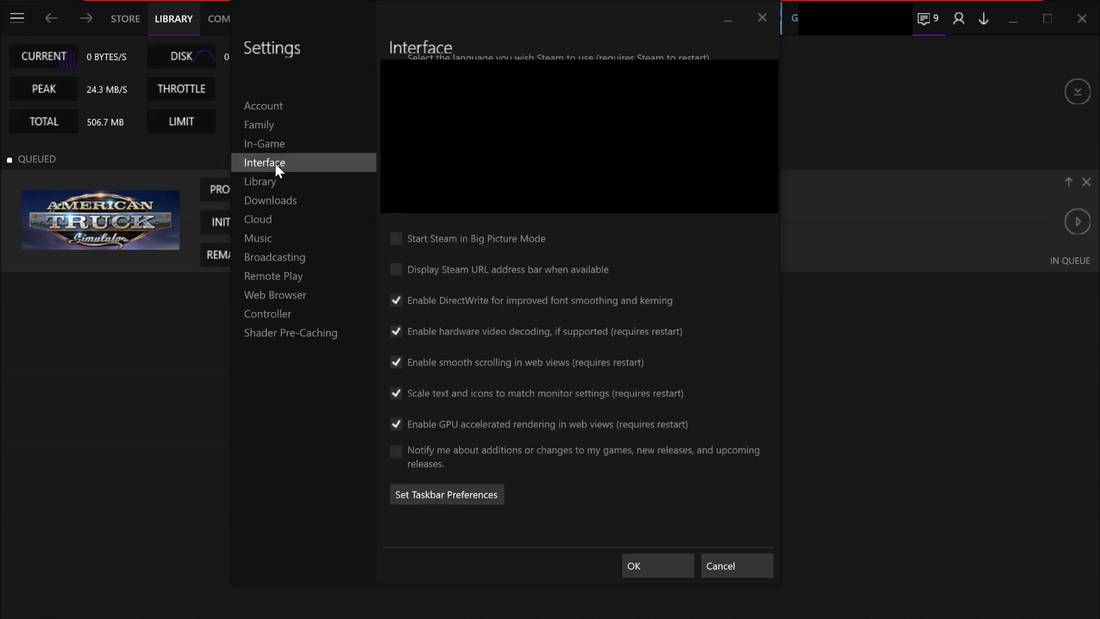
click(321, 187)
click(282, 216)
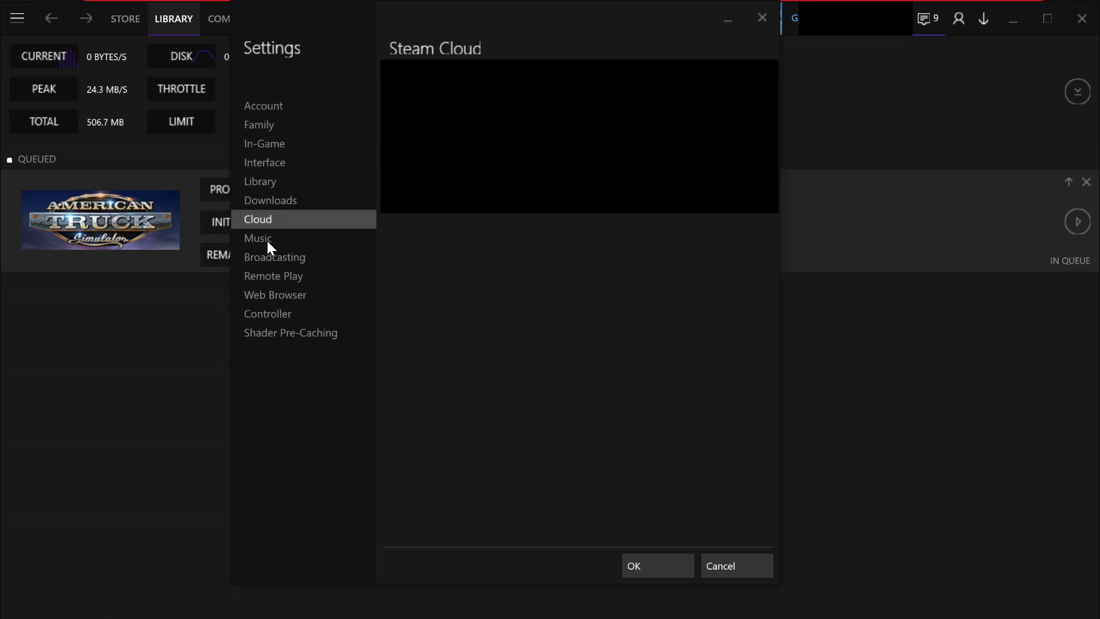
click(267, 240)
click(266, 199)
click(259, 293)
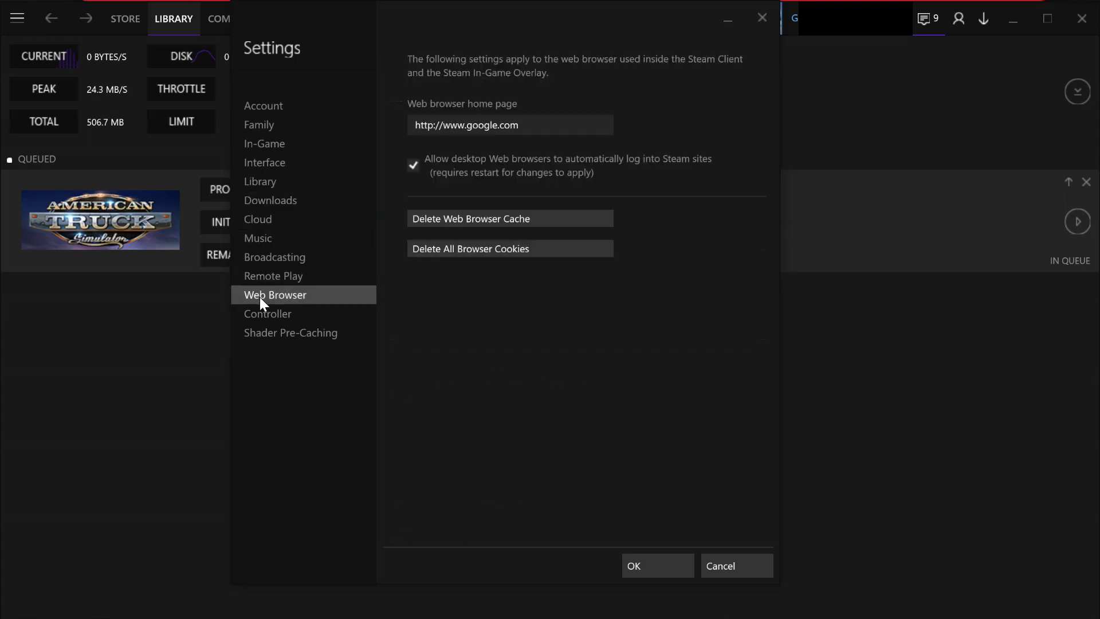
click(267, 333)
Set the Steam skin to Elegant Black in the Interface settings, save the change and restart Steam
click(267, 163)
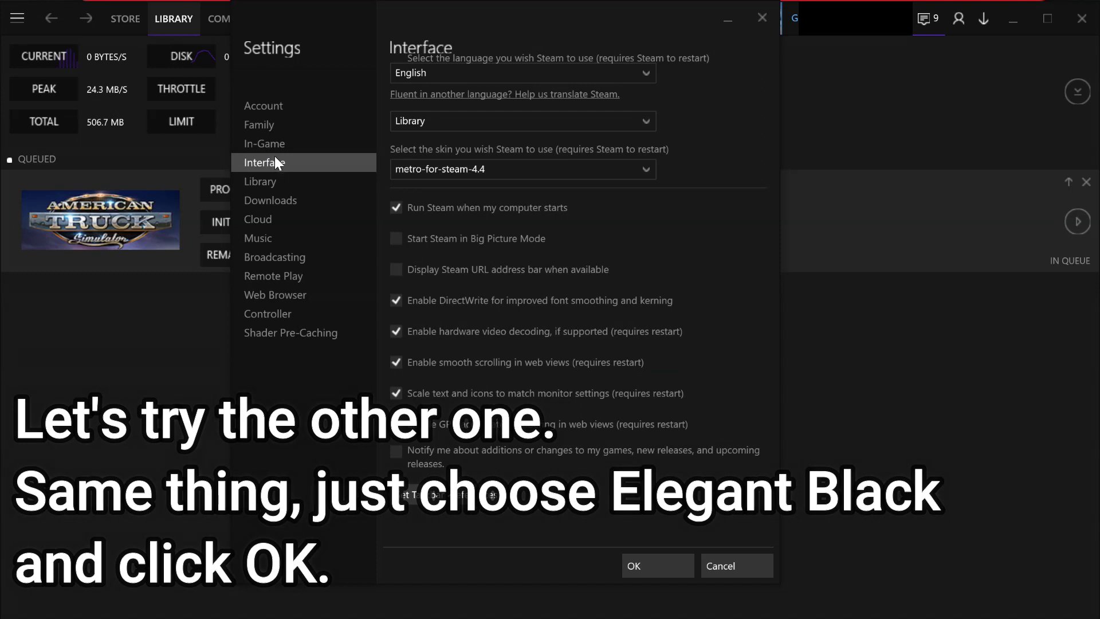
click(639, 169)
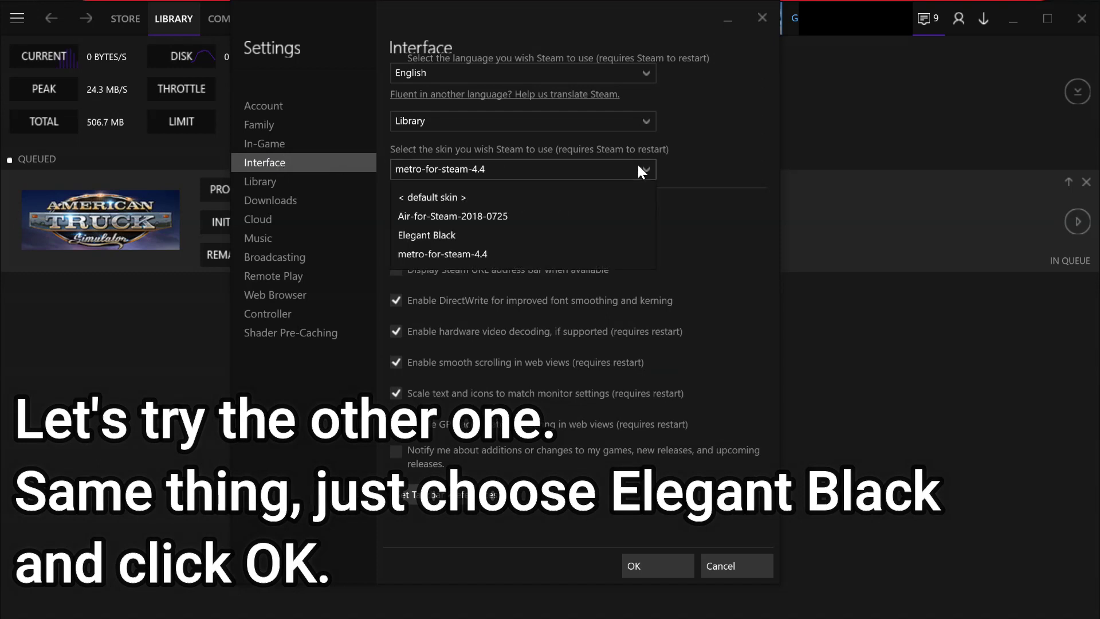
click(444, 236)
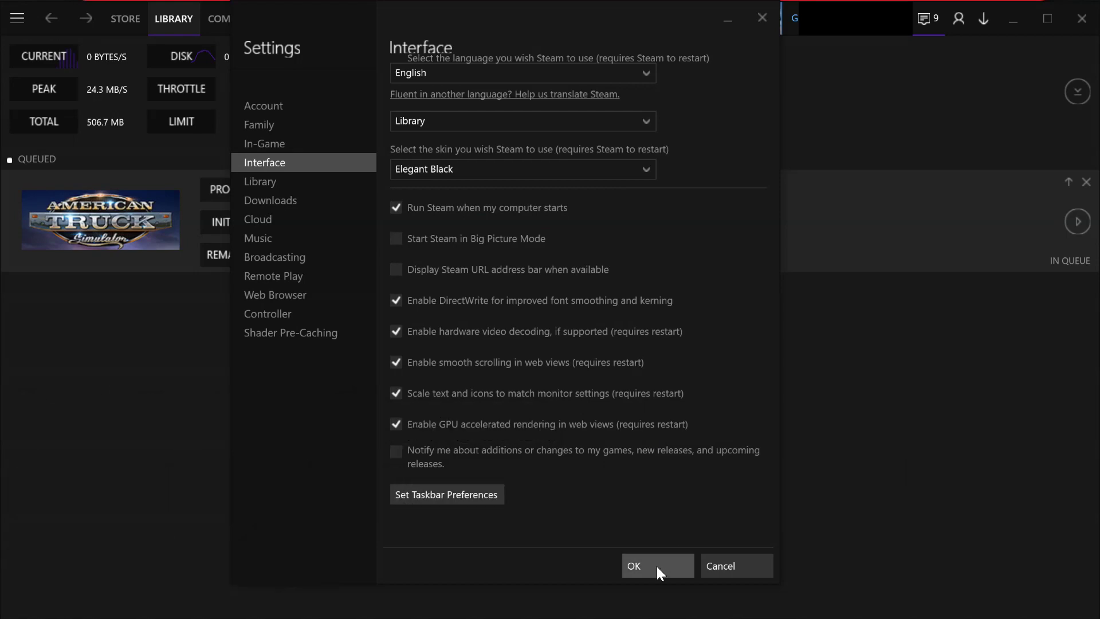
click(656, 566)
click(513, 341)
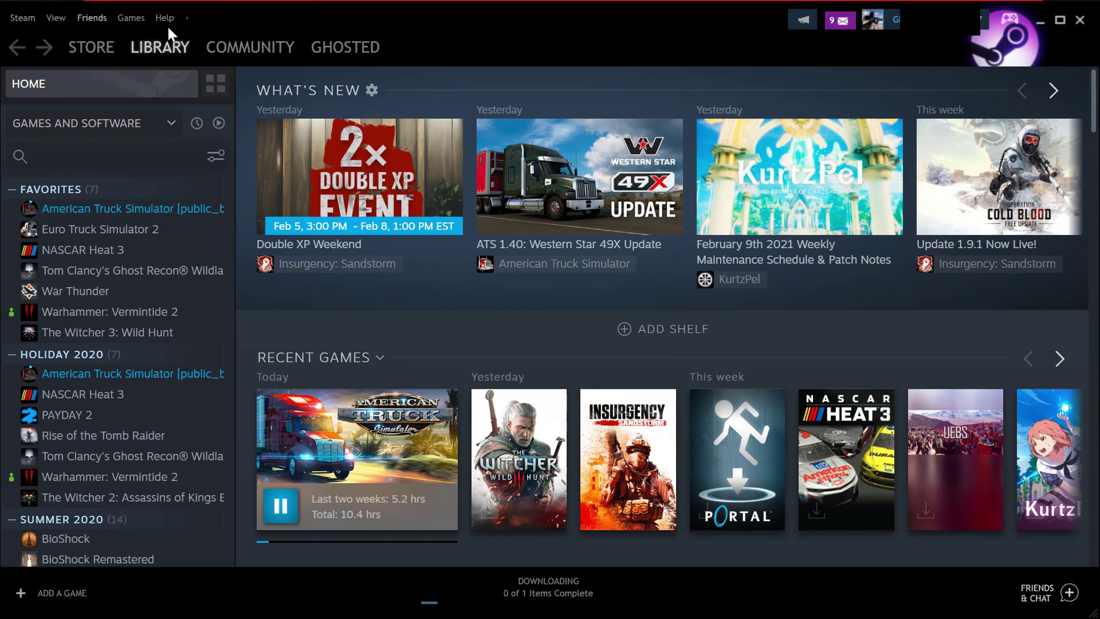
Maximize the Steam window and view the notifications list and the main navigation menus in the new skin
click(1063, 23)
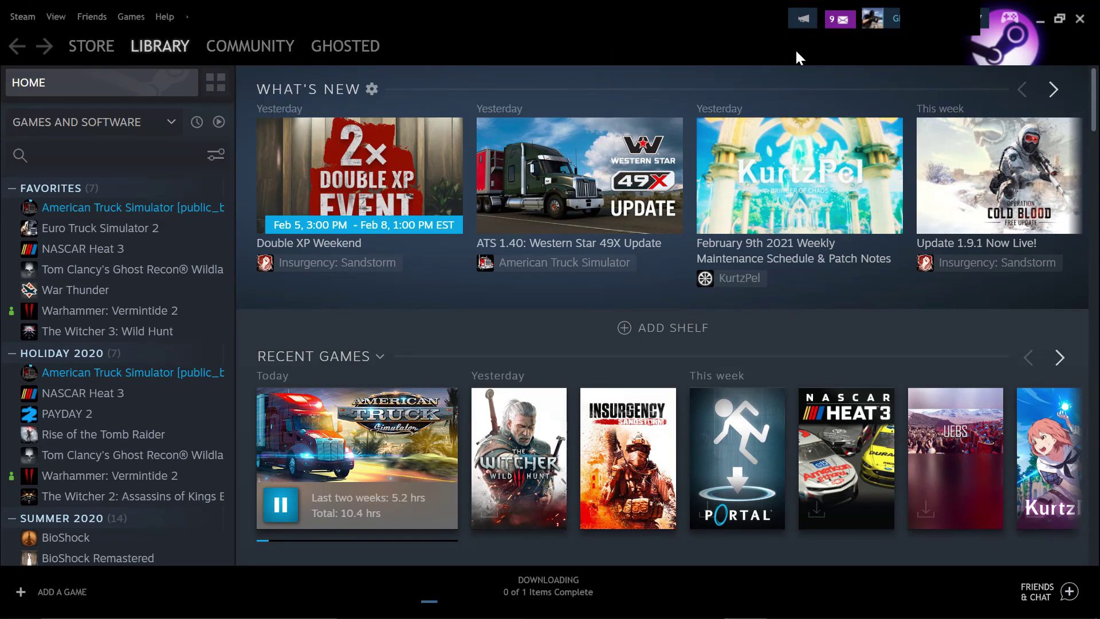
click(831, 18)
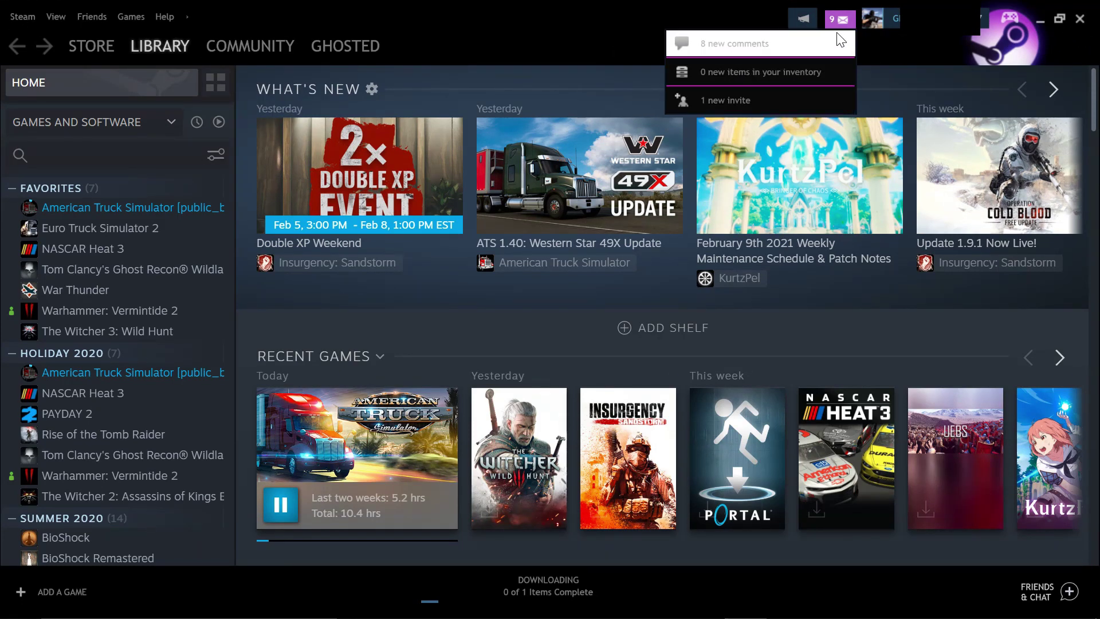
mouse_move(72, 43)
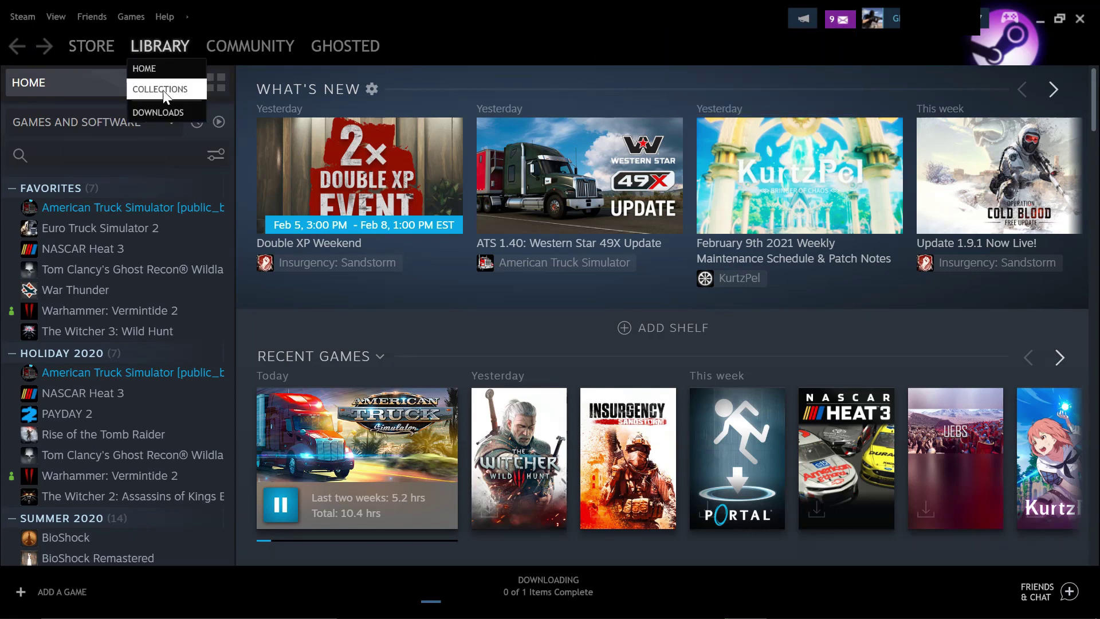
mouse_move(238, 45)
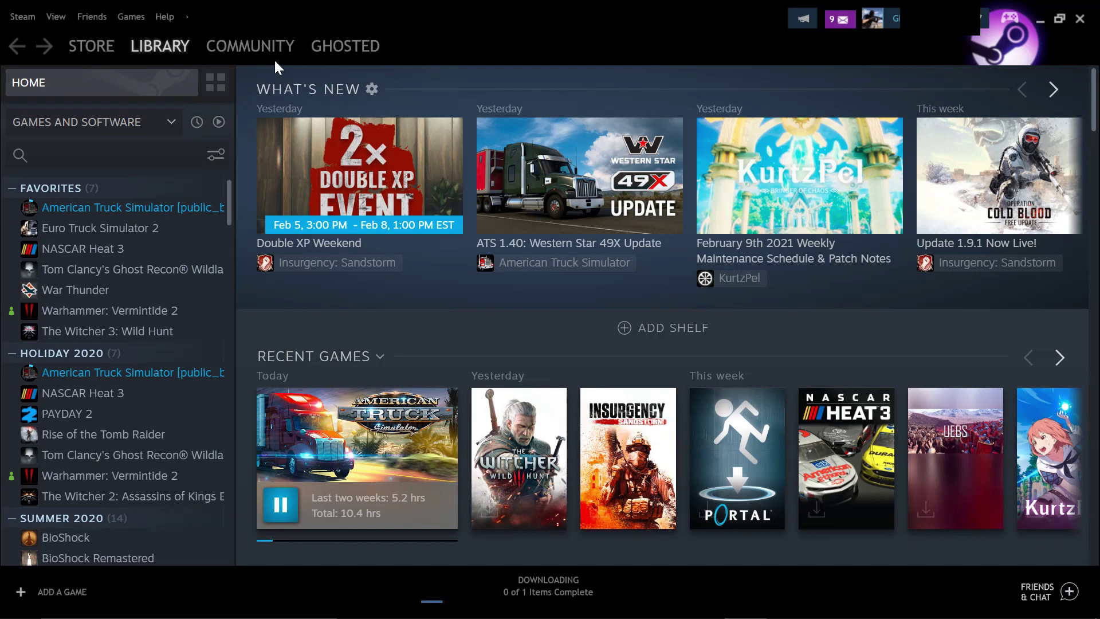
Pause the American Truck Simulator download on the Downloads page and return to the library home
mouse_move(167, 43)
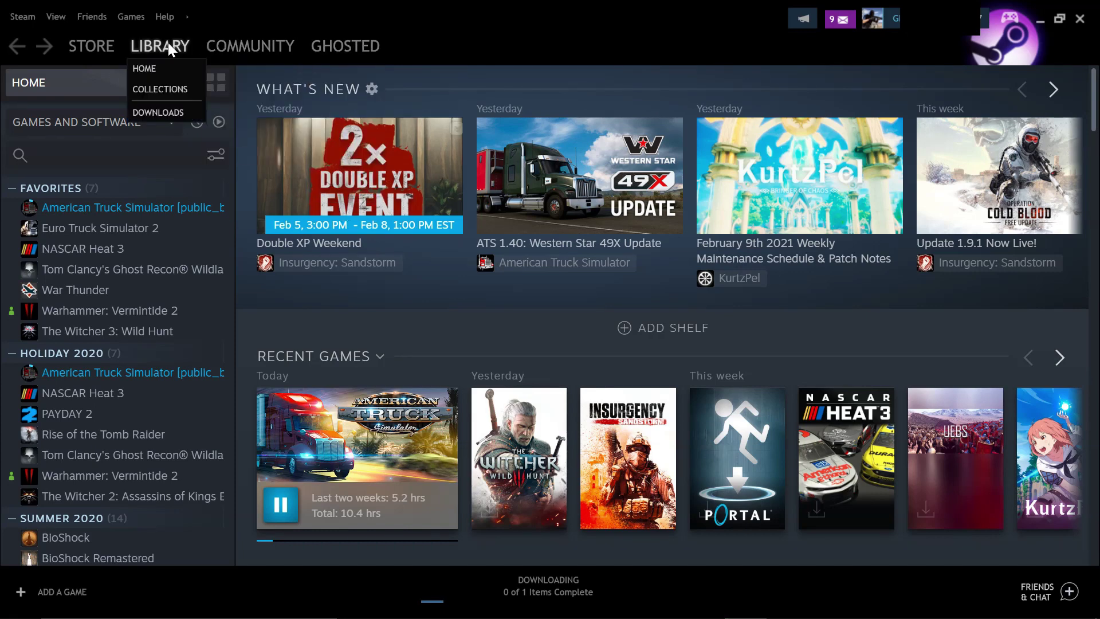
click(157, 118)
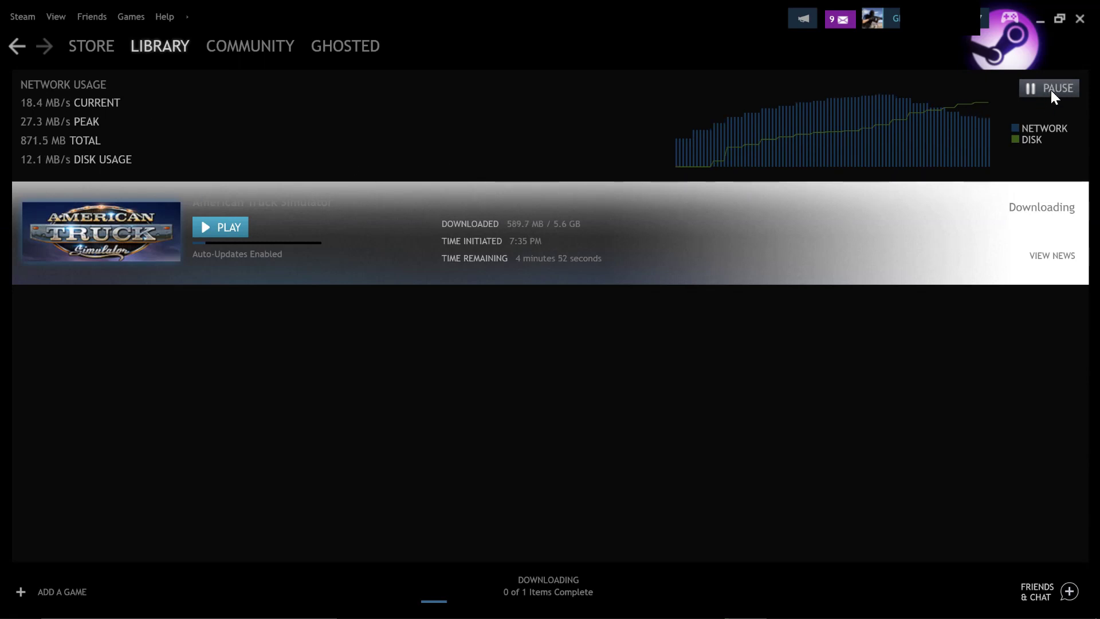
click(1069, 92)
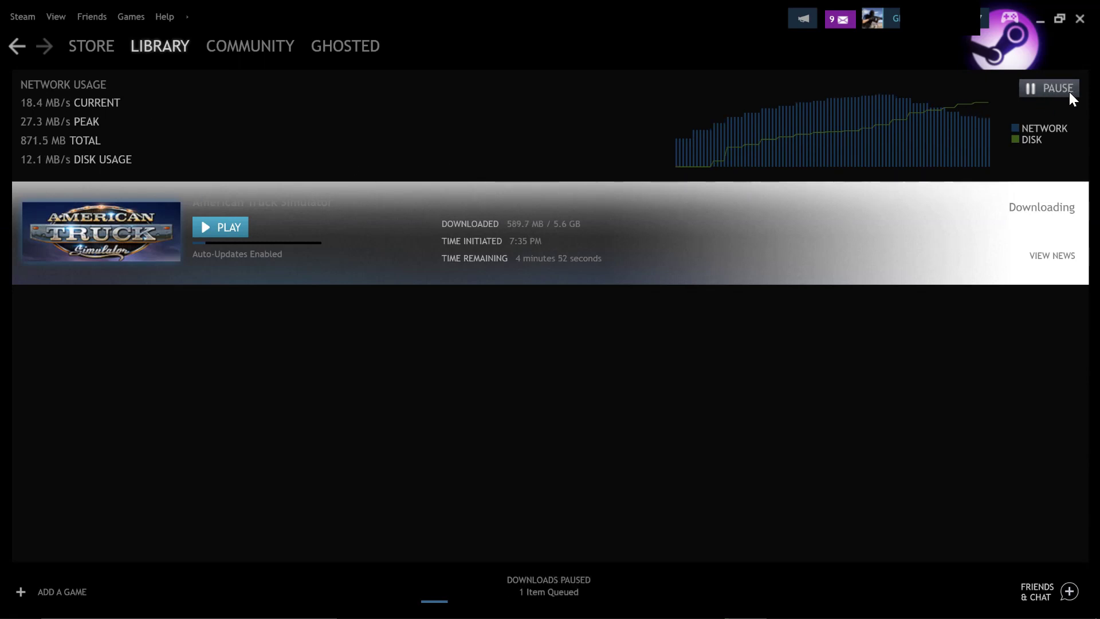
click(17, 46)
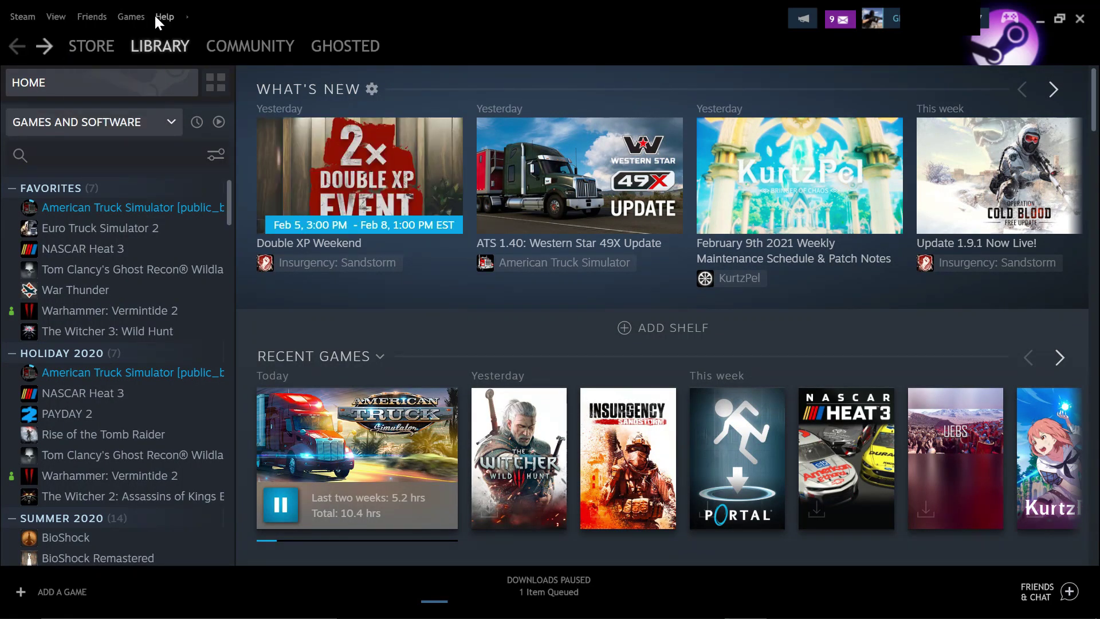
View the In-Game and Interface pages of the reskinned Settings and cancel without changes
click(23, 17)
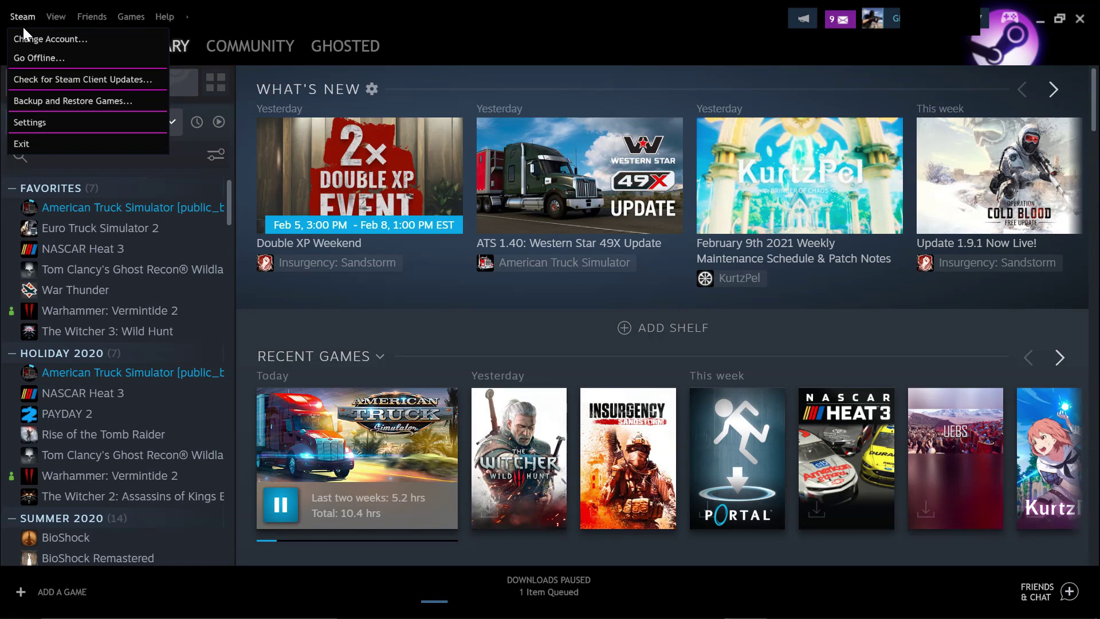
click(62, 126)
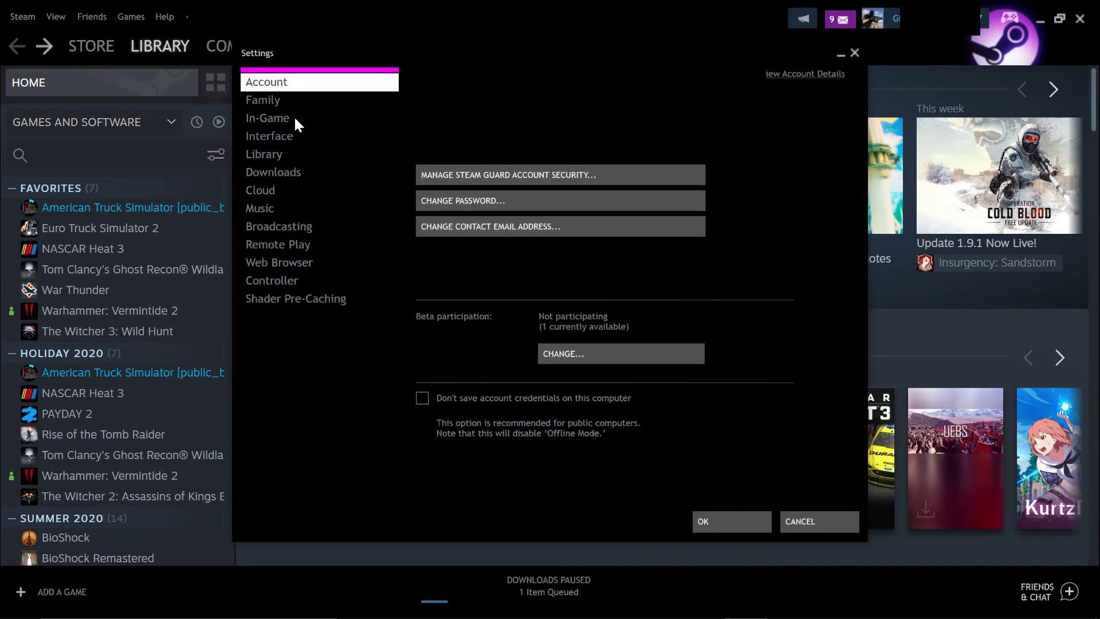
click(273, 118)
click(281, 134)
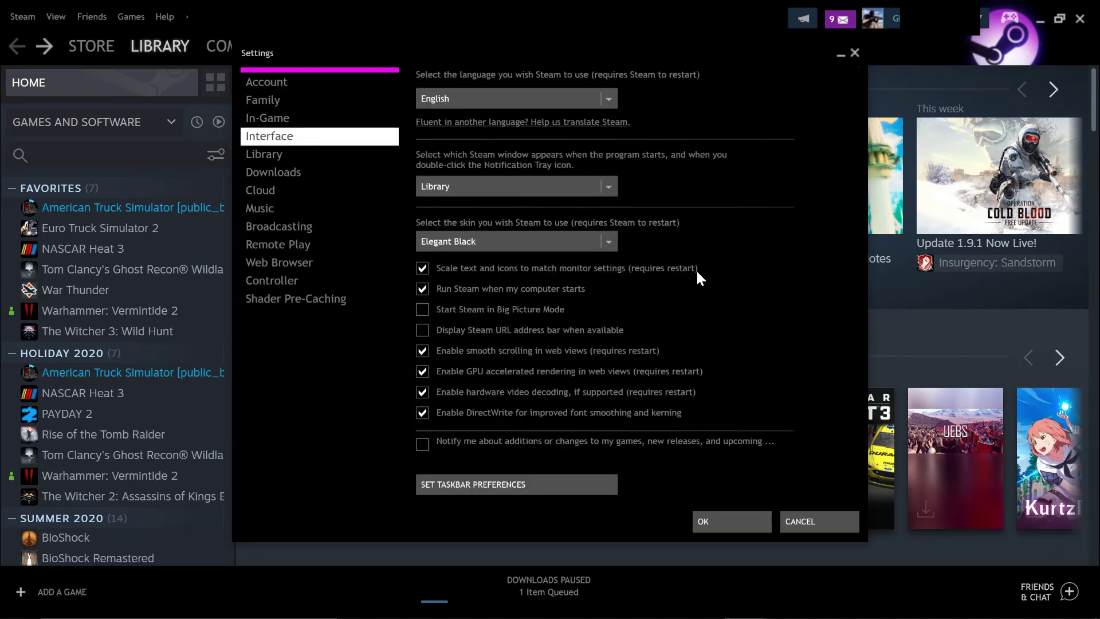
click(813, 526)
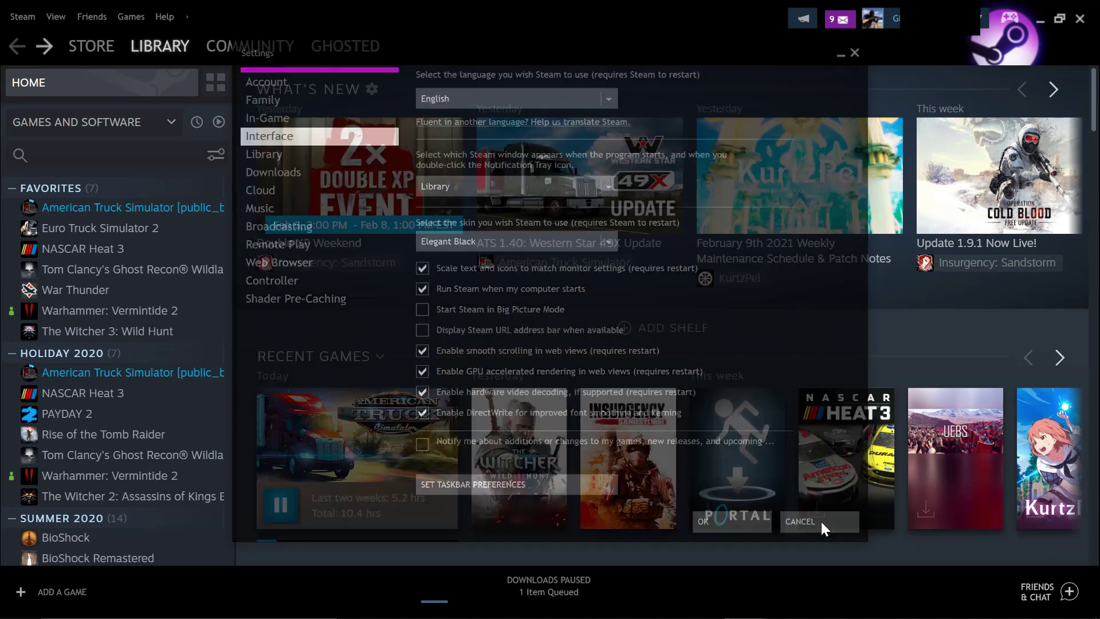
View the Screenshot Uploader in the Elegant Black skin and close it
click(61, 20)
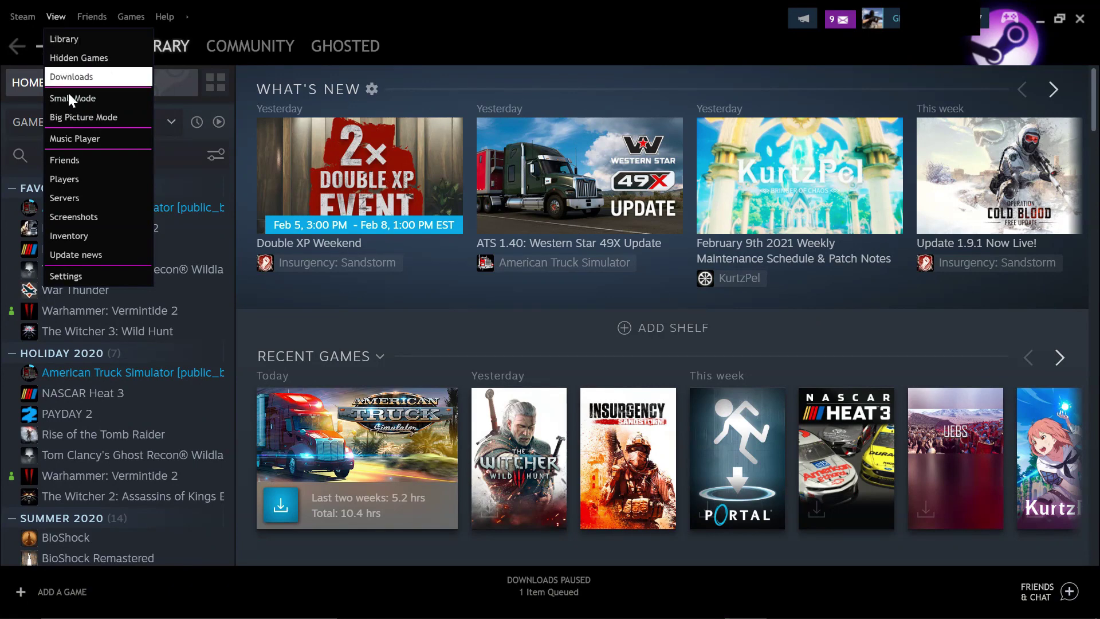
click(78, 219)
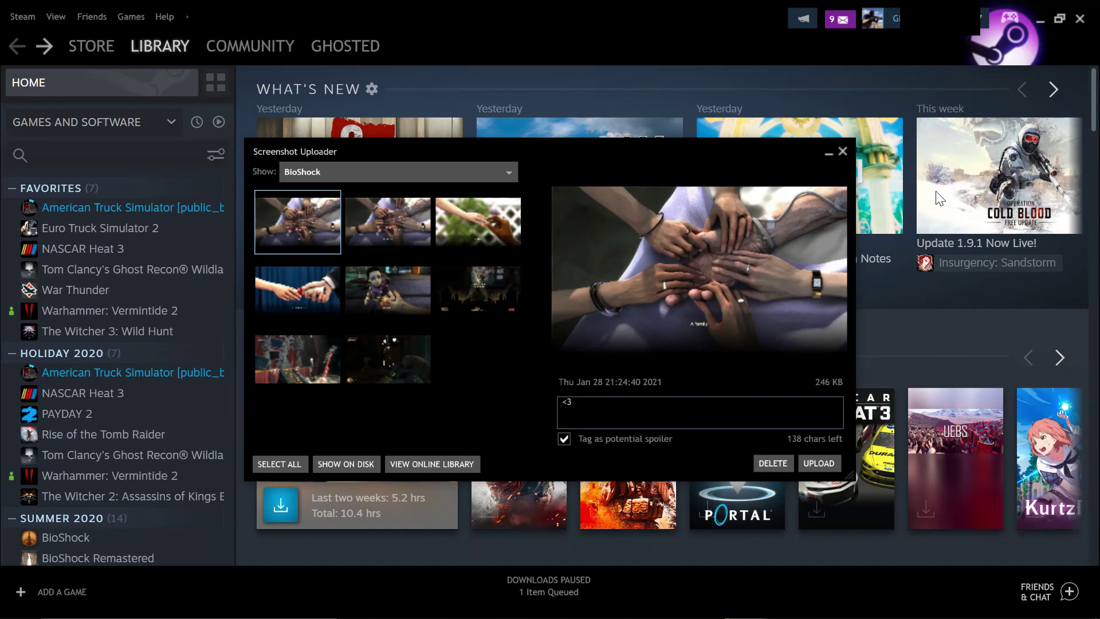
click(843, 151)
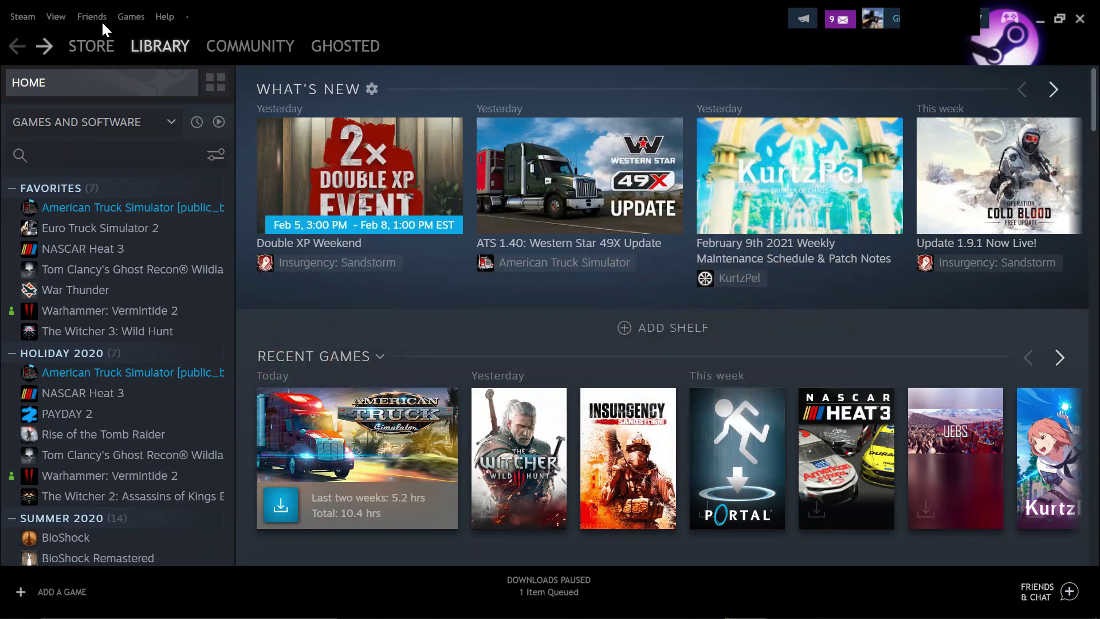
View the Music Player in the Elegant Black skin, moving its window slightly, and close it
click(46, 13)
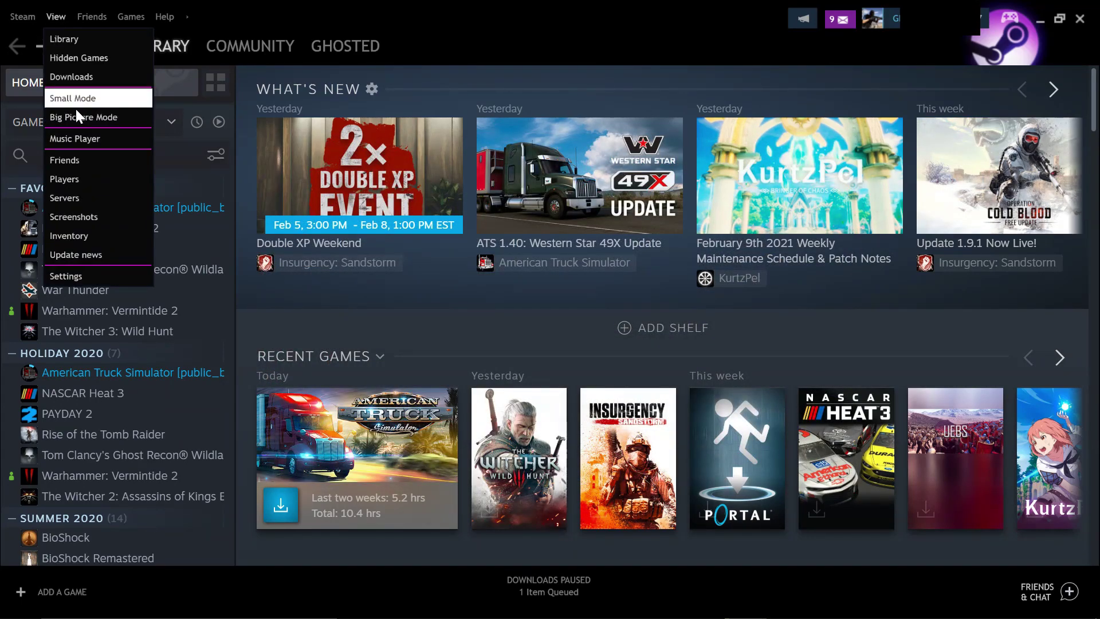
click(74, 139)
drag(545, 153, 532, 173)
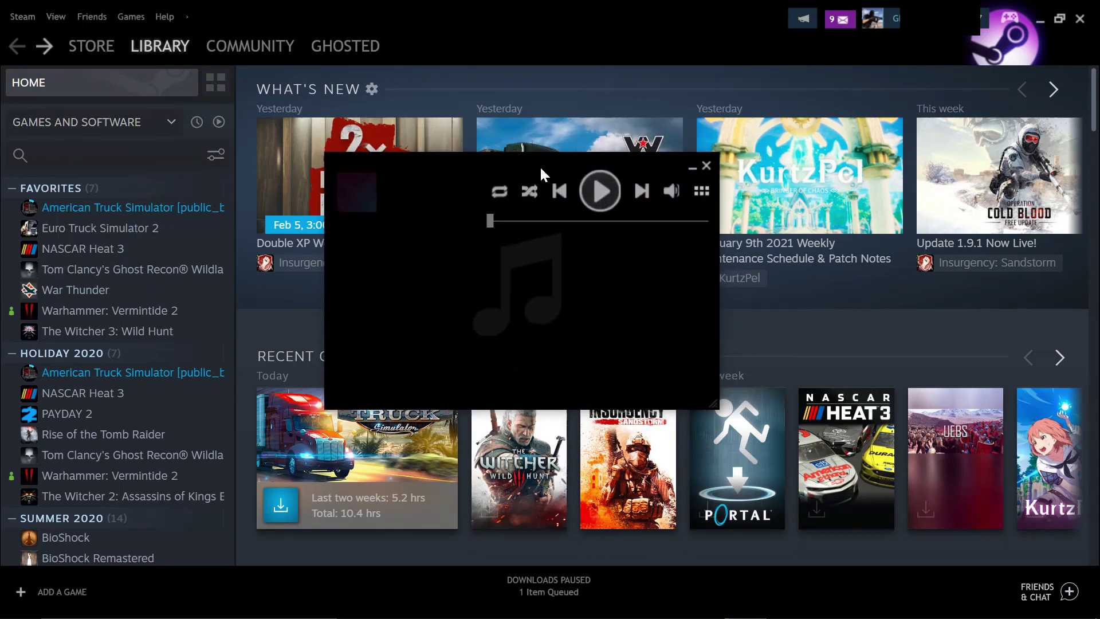
click(705, 165)
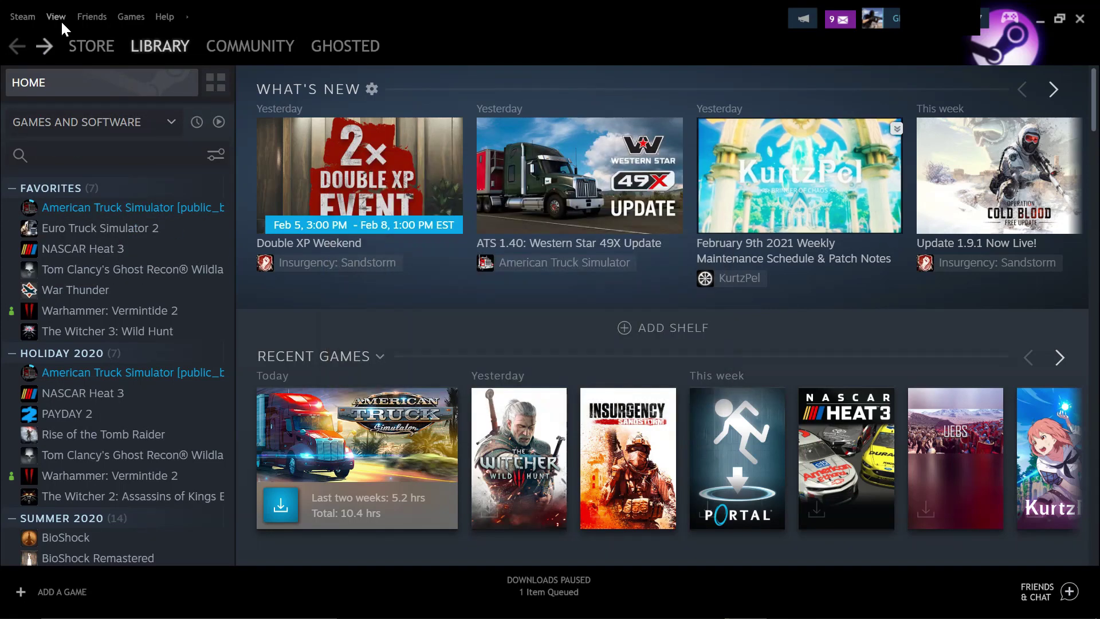
View the Product Activation wizard up to its product code page in the Elegant Black skin, cancel it, and close the Steam window
click(57, 16)
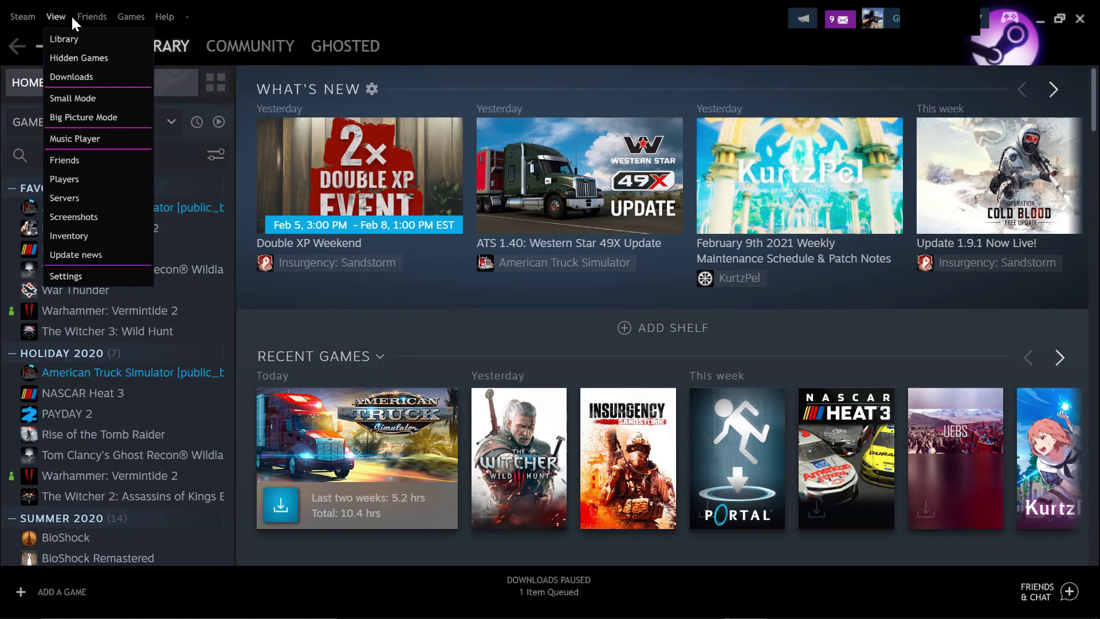
mouse_move(80, 15)
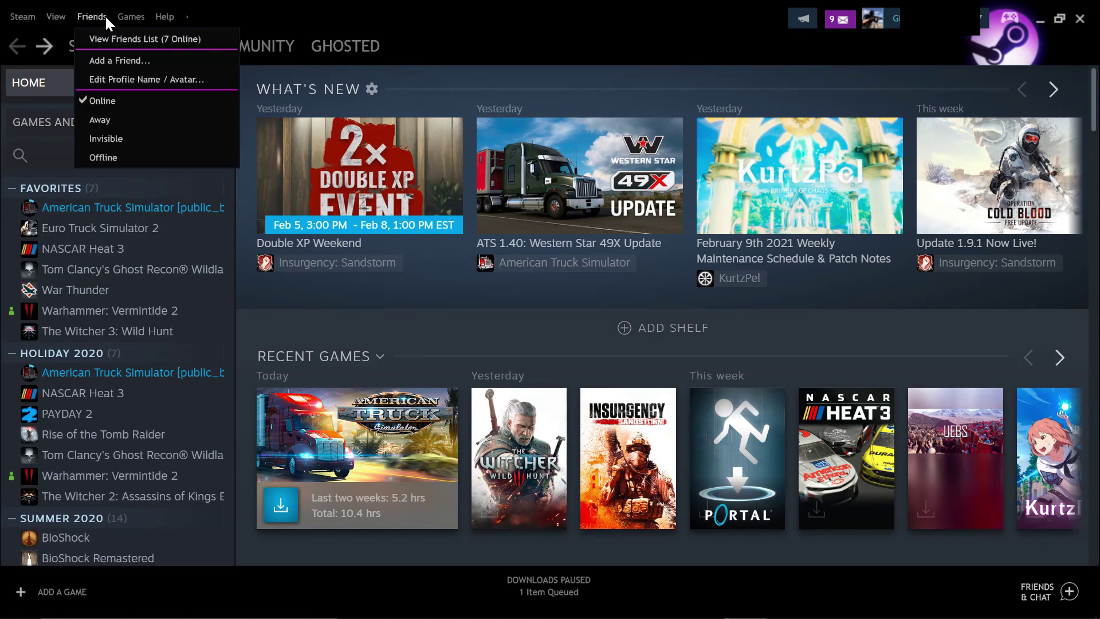
mouse_move(129, 15)
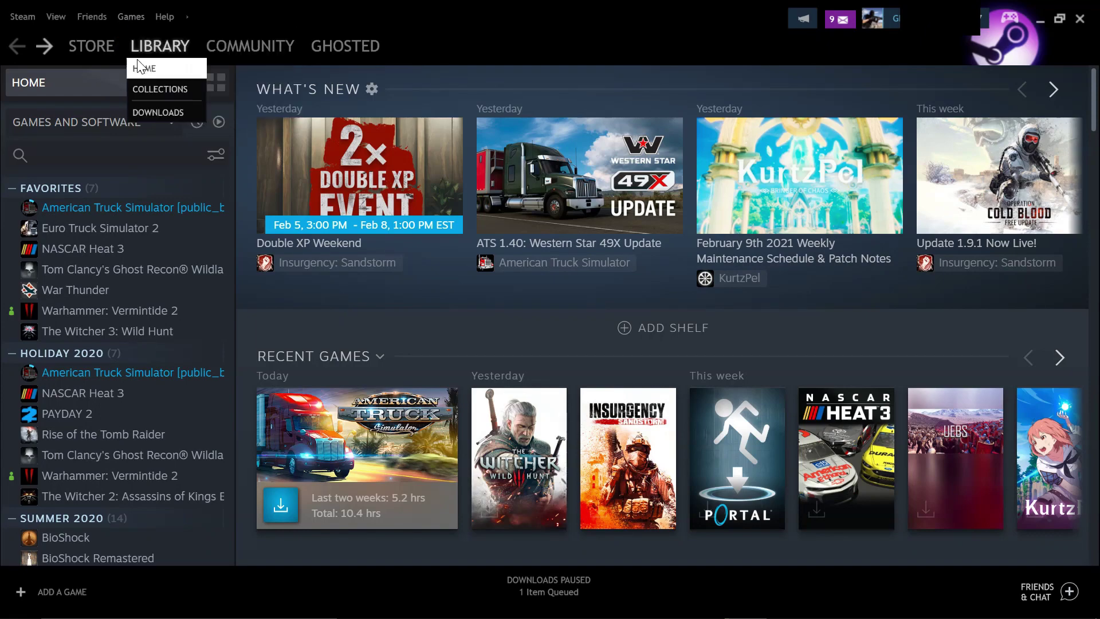
click(136, 59)
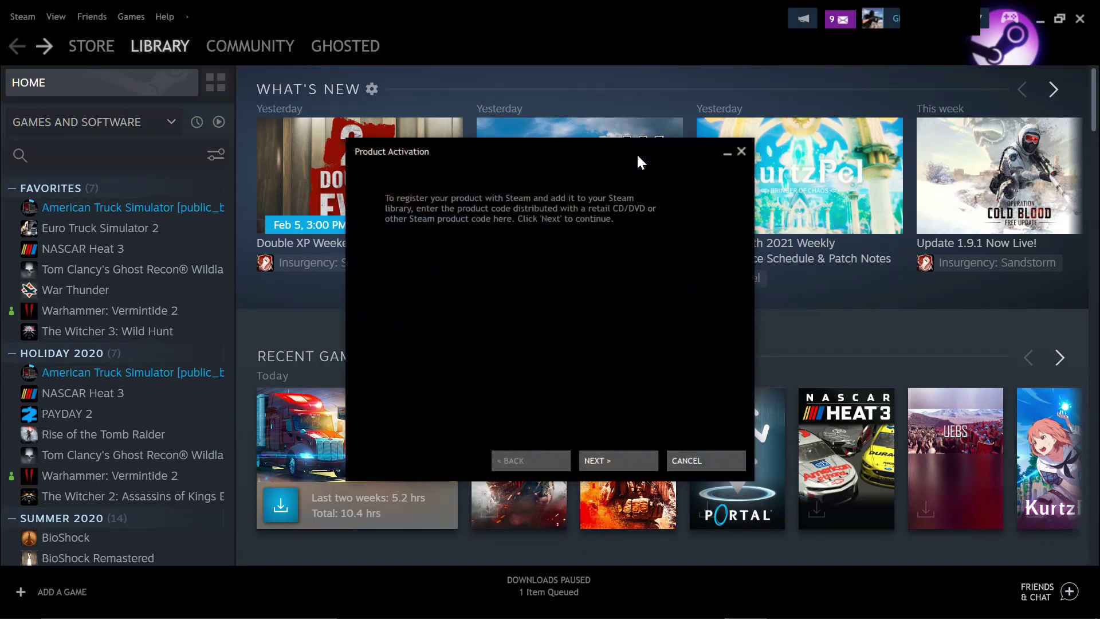
click(594, 453)
click(594, 445)
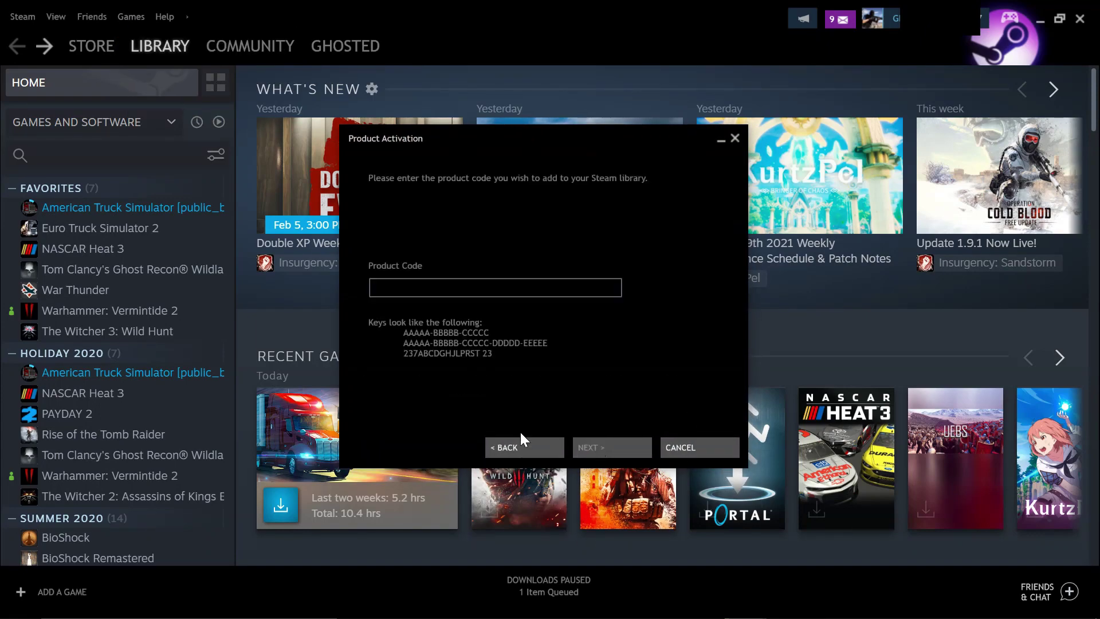
click(680, 446)
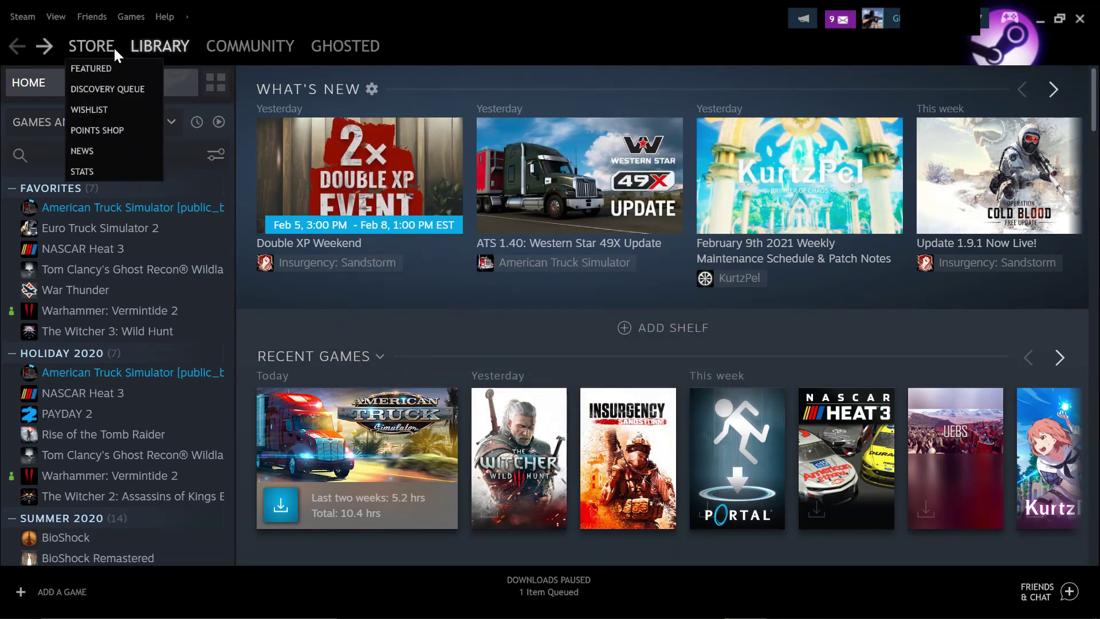
click(1080, 18)
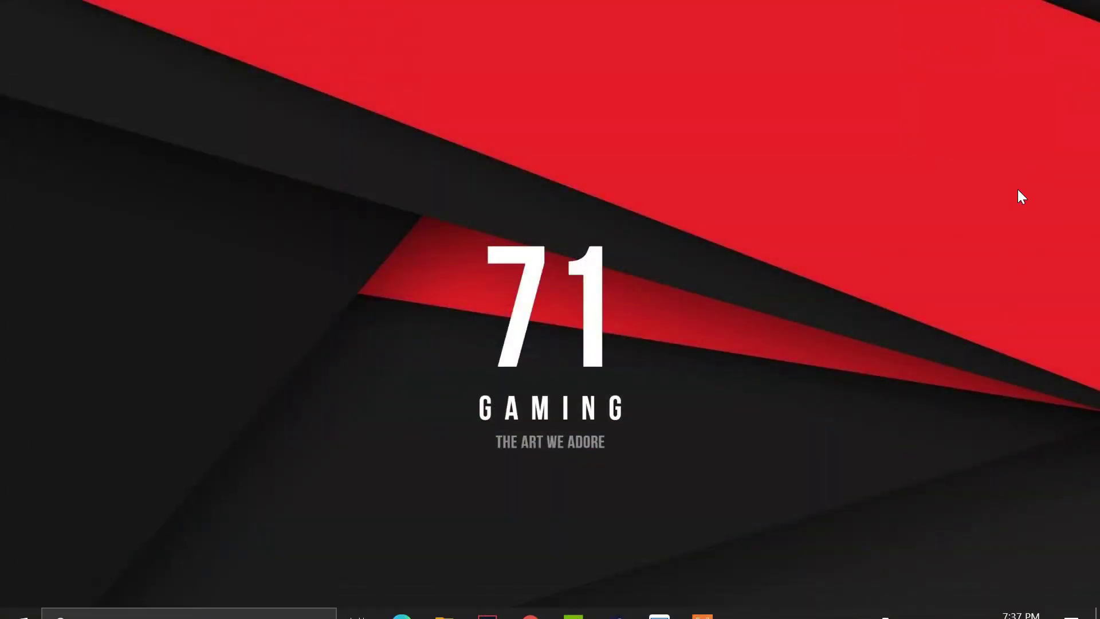